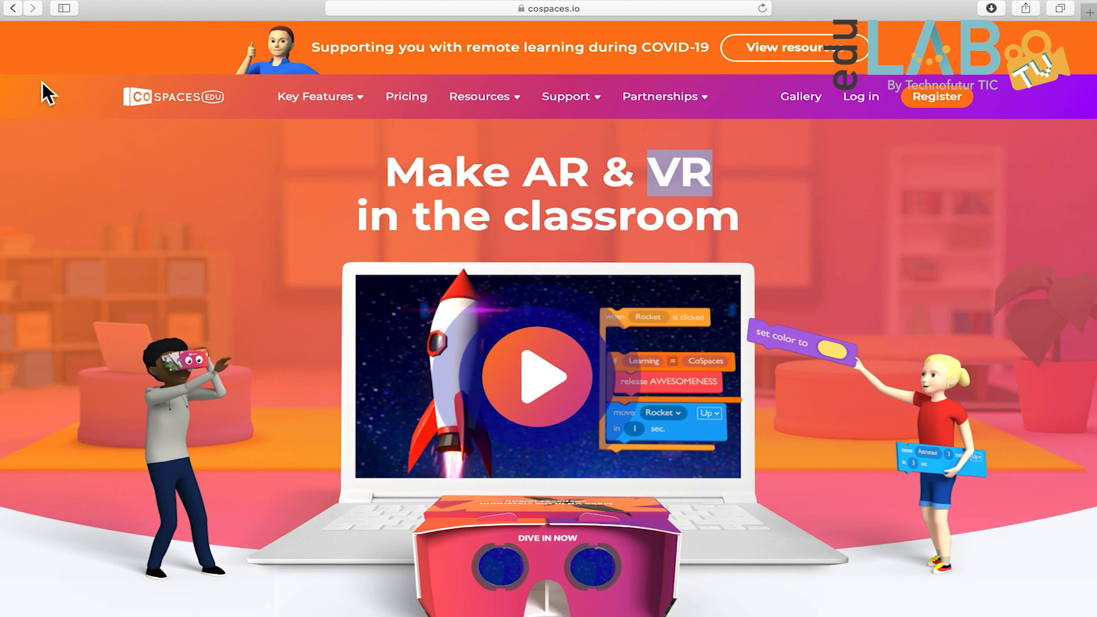
left_click(940, 112)
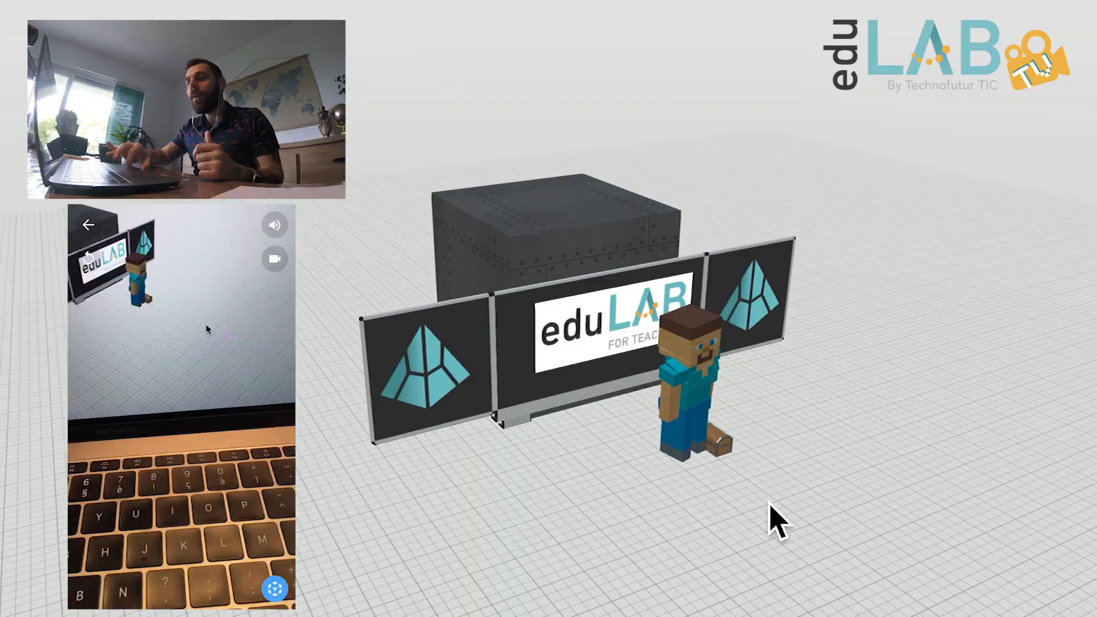
Inspect the 3D scene with the metal cube, eduLAB panels and blocky character from several sides.
left_click_drag(769, 519, 302, 496)
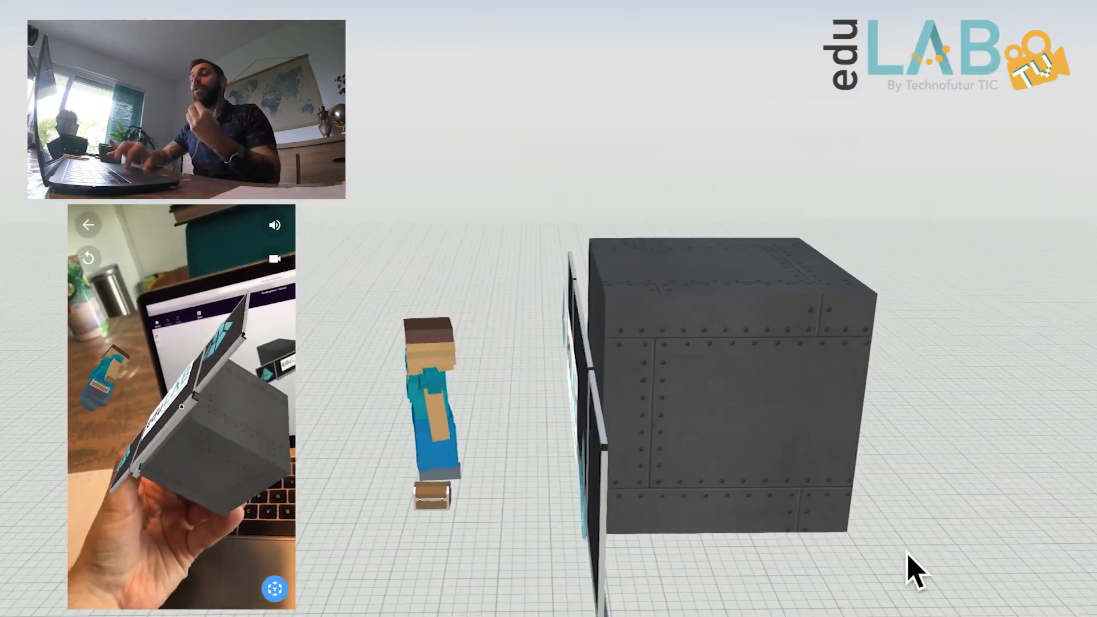
left_click_drag(969, 563, 486, 616)
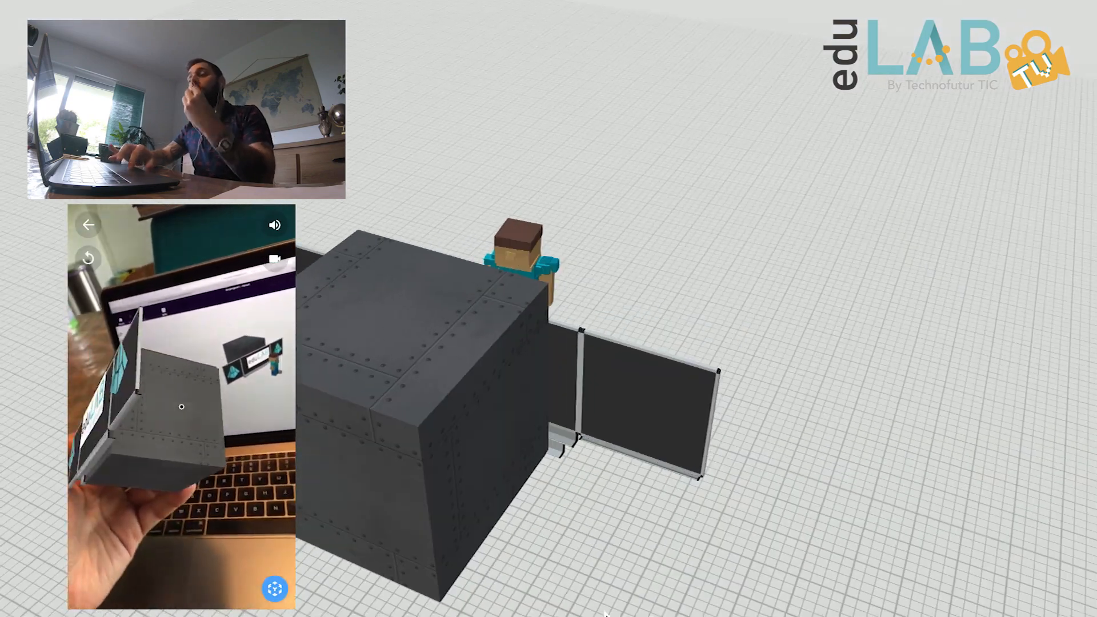
left_click_drag(947, 580, 548, 583)
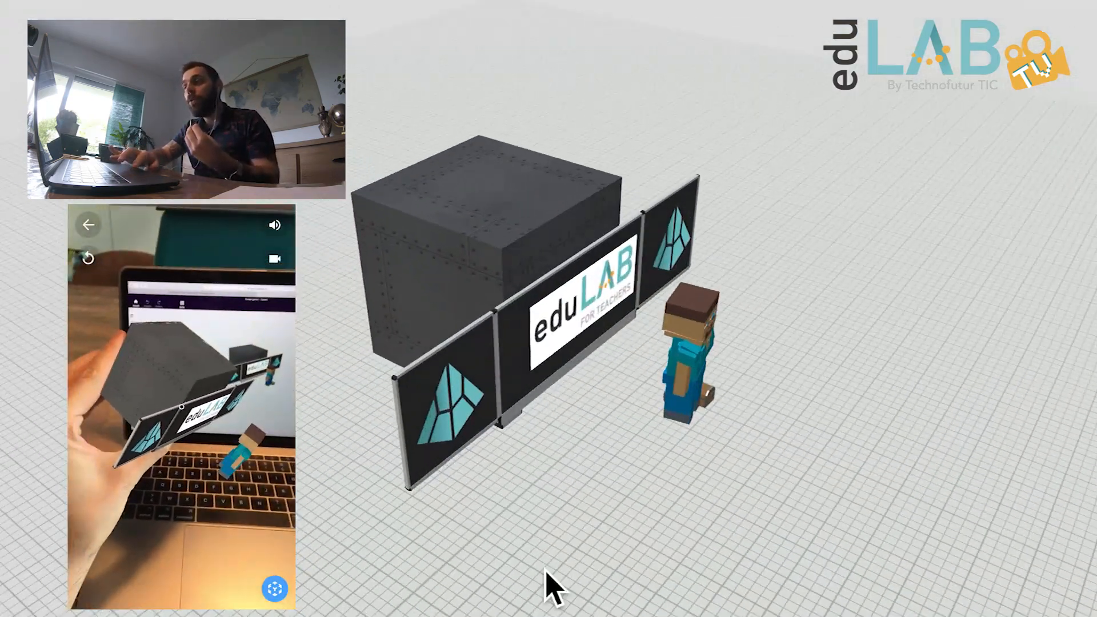
left_click_drag(790, 540, 583, 519)
left_click_drag(811, 539, 680, 546)
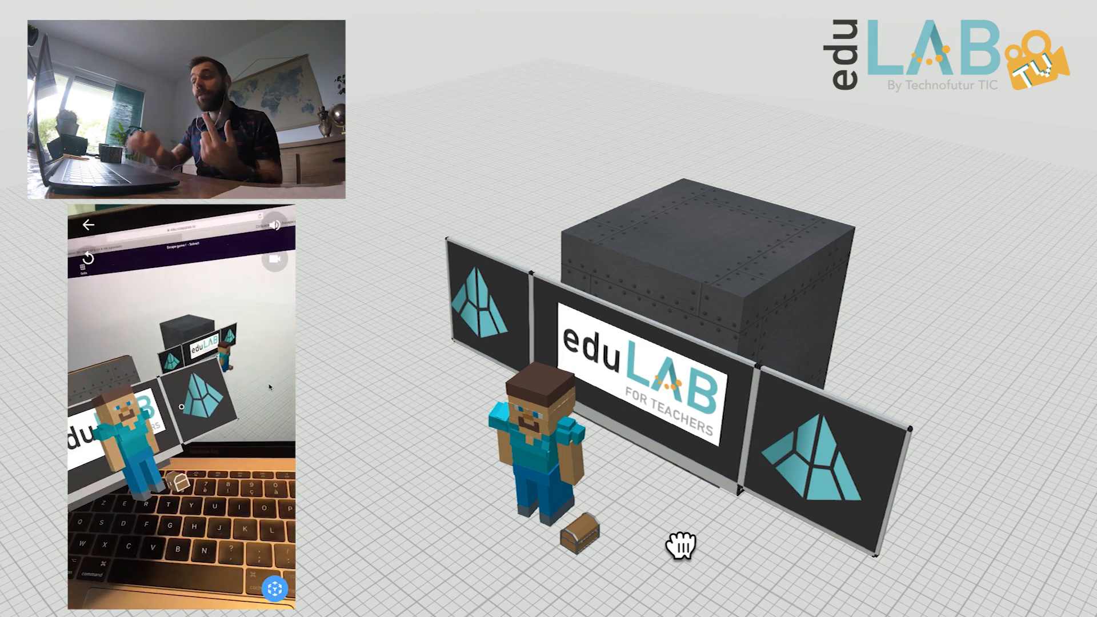
left_click_drag(857, 565, 1096, 547)
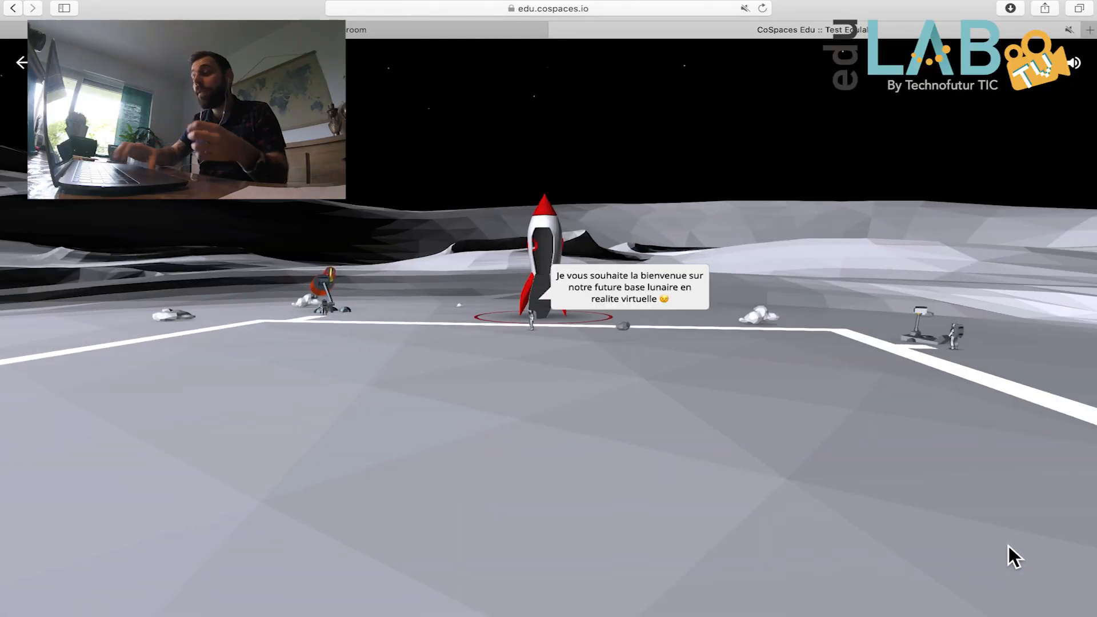
Explore the running lunar base scene, moving forward and looking around at the rocket, astronauts and logo panel.
key("Up")
left_click_drag(1009, 547, 1046, 534)
key("Up")
left_click_drag(846, 475, 1074, 478)
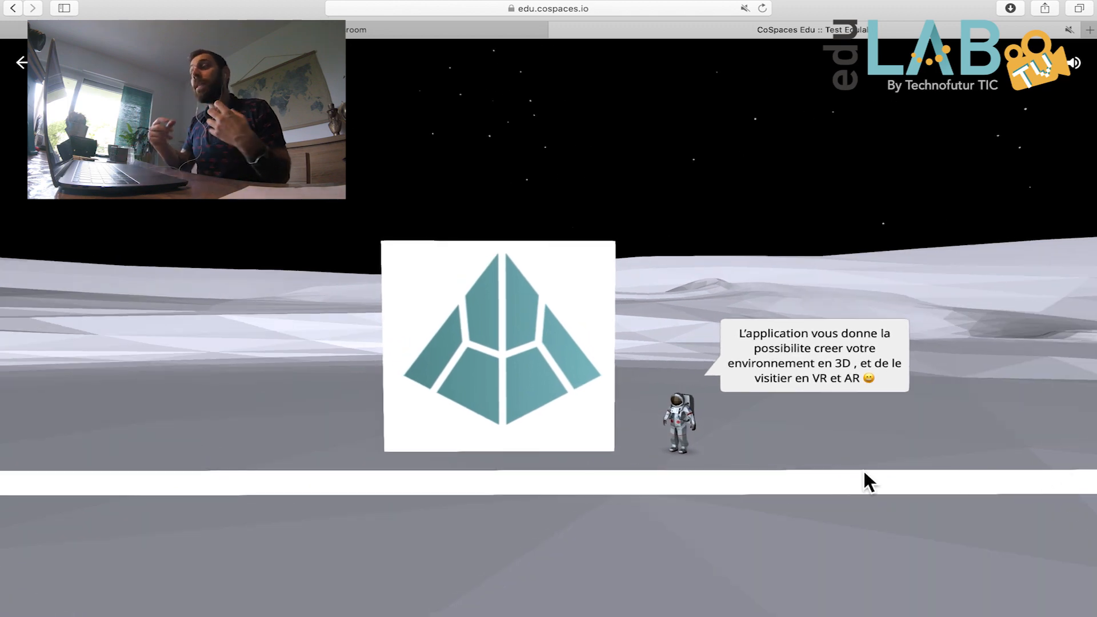
left_click_drag(493, 434, 883, 406)
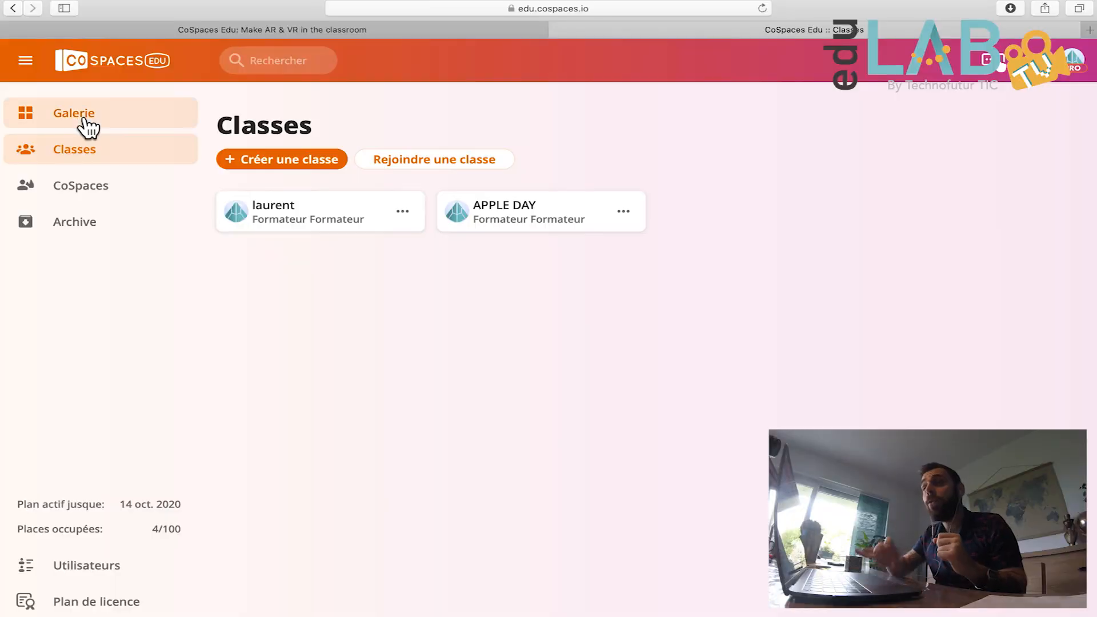
View the Galerie and Classes sections of the CoSpaces account.
left_click(77, 113)
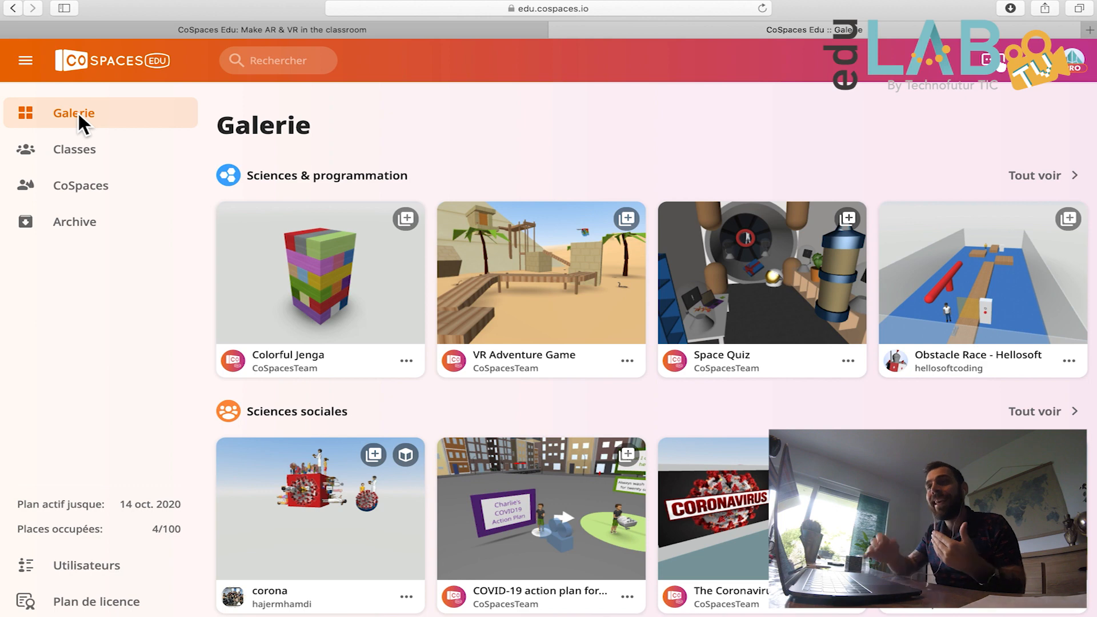
left_click(79, 153)
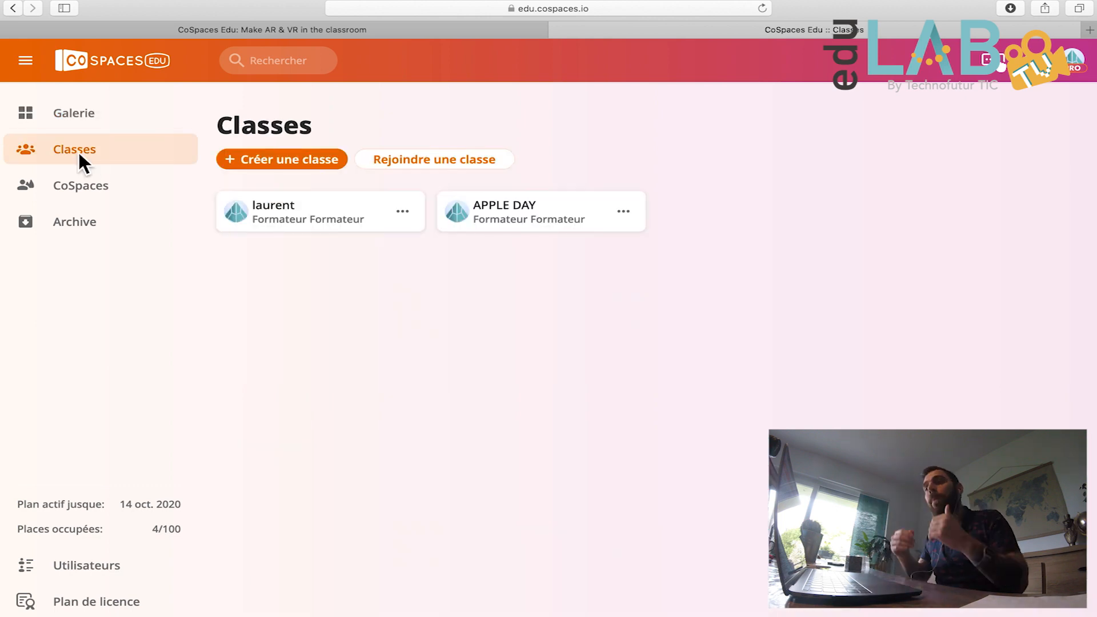
Create a new CoSpace of the MERGE Cube type in the CoSpaces section.
left_click(95, 191)
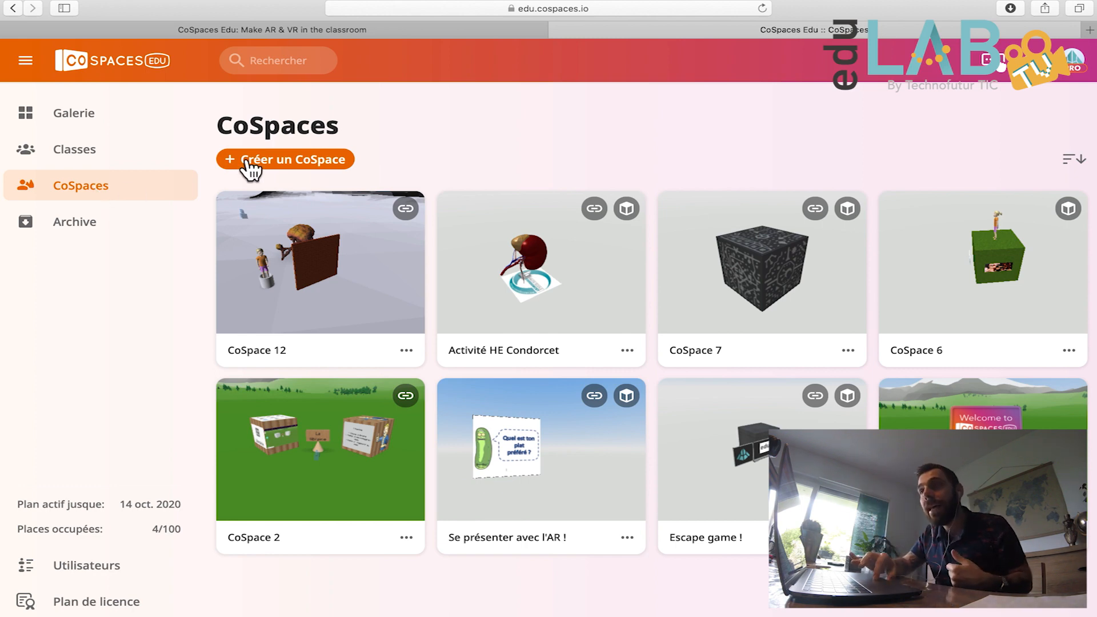
left_click(294, 160)
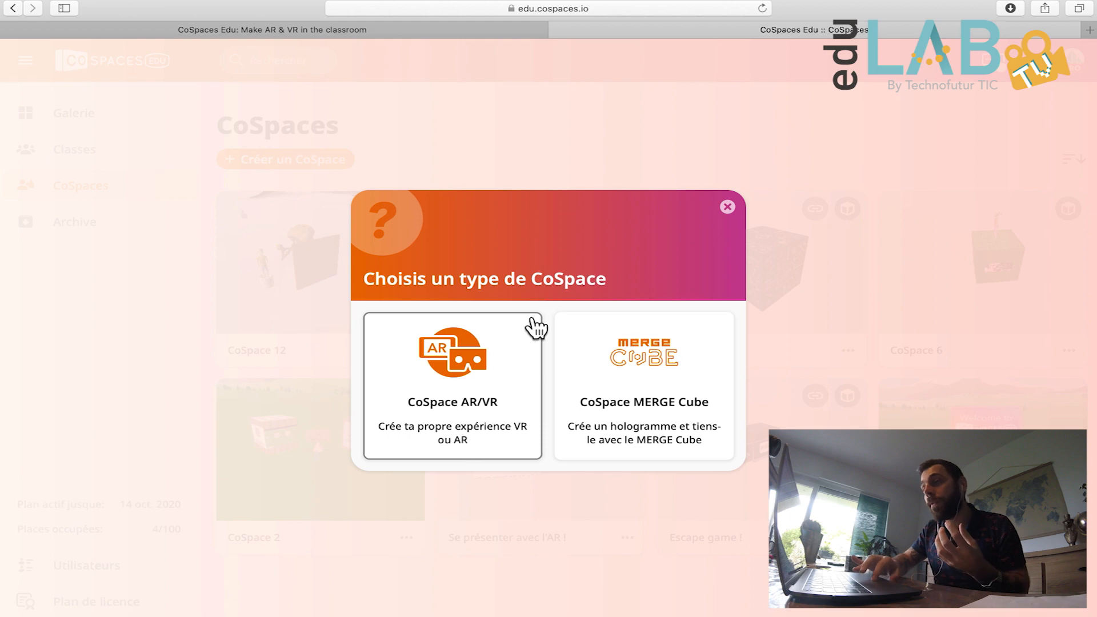
left_click(667, 422)
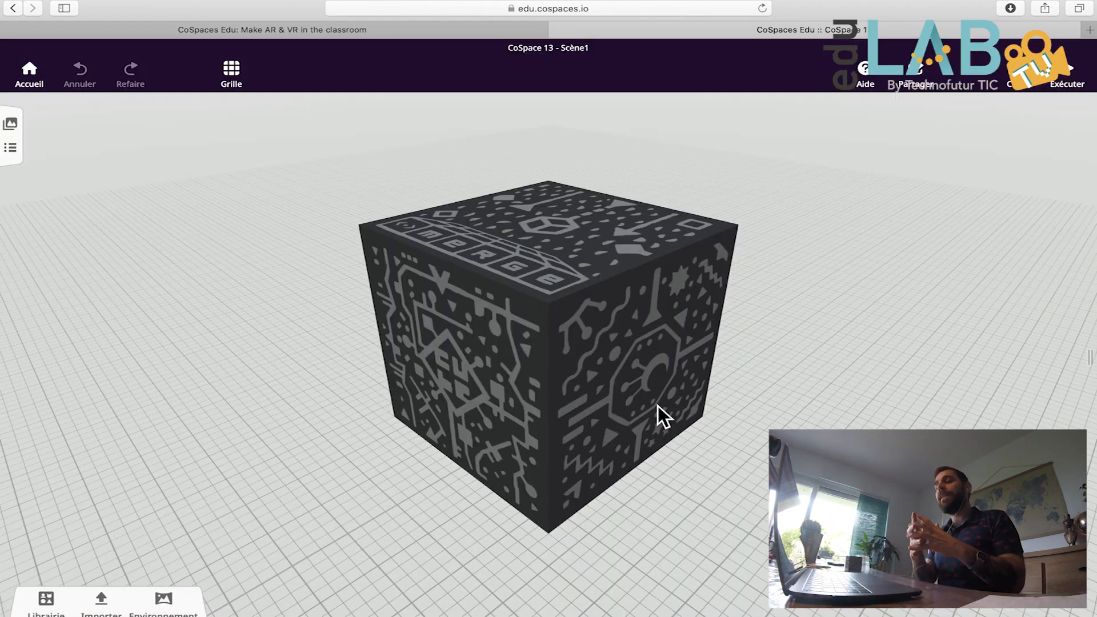
Add the blonde girl in the orange shirt from the people library beside the cube and enlarge her.
left_click_drag(529, 512, 618, 494)
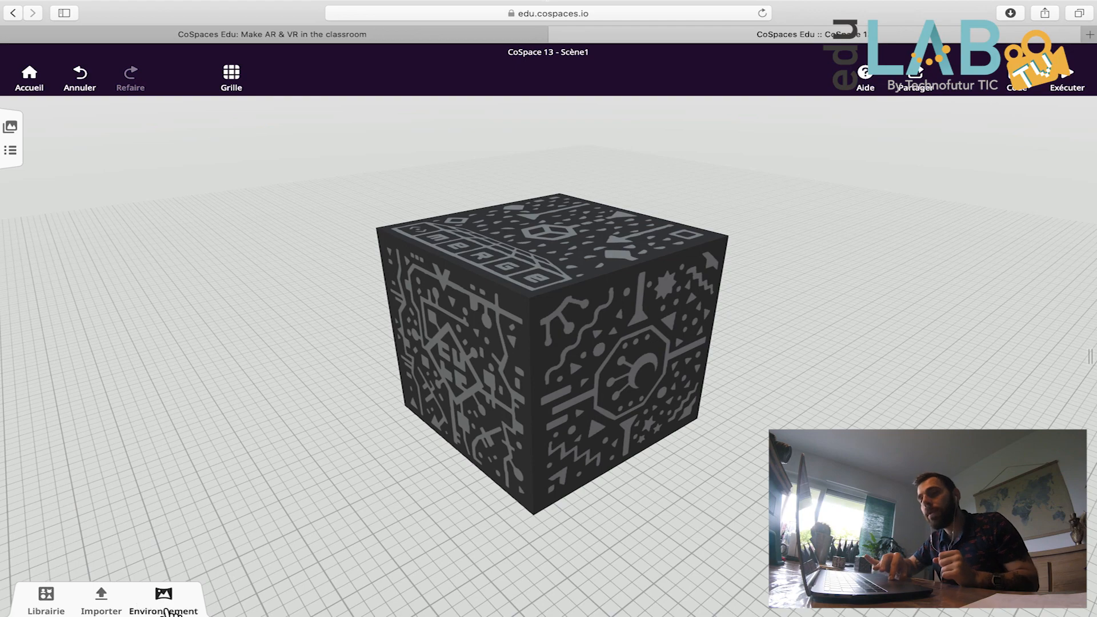
left_click(49, 610)
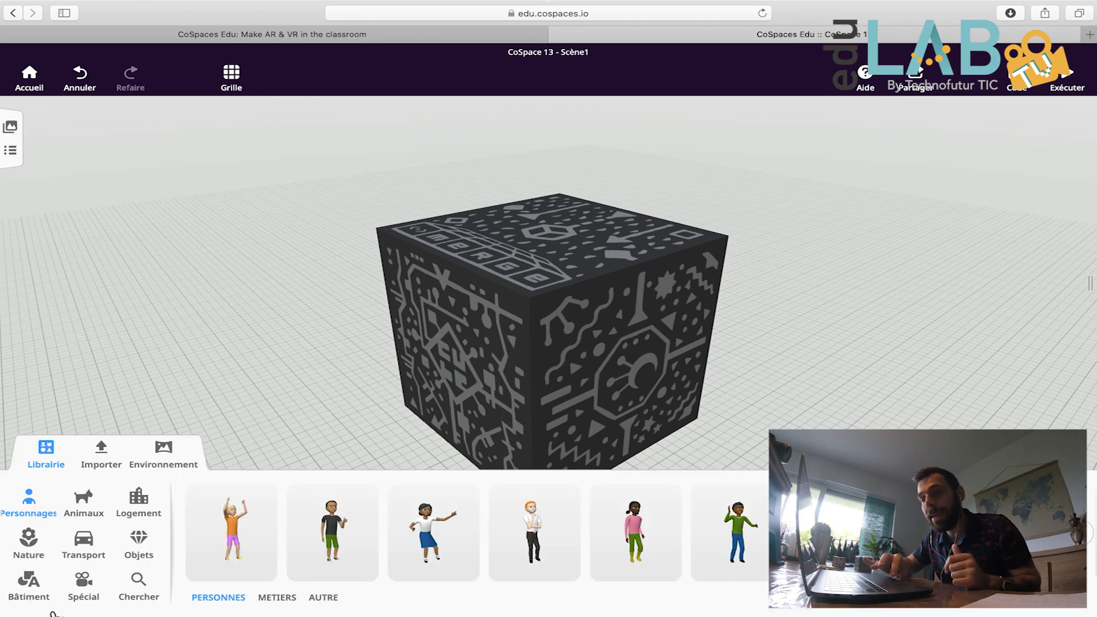
left_click_drag(231, 531, 366, 443)
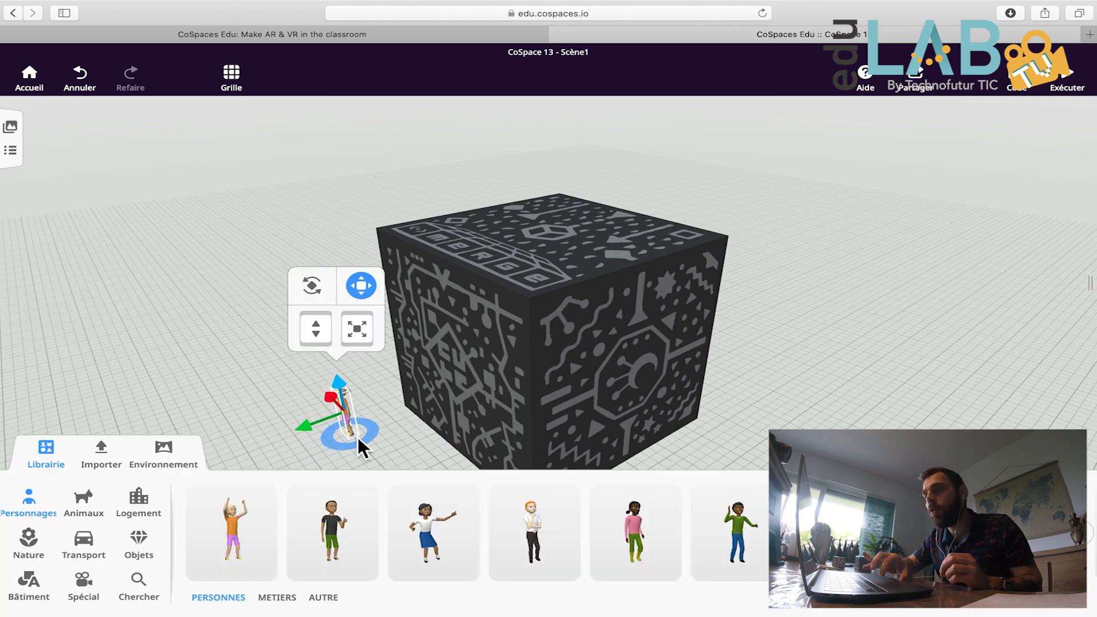
left_click_drag(210, 377, 269, 362)
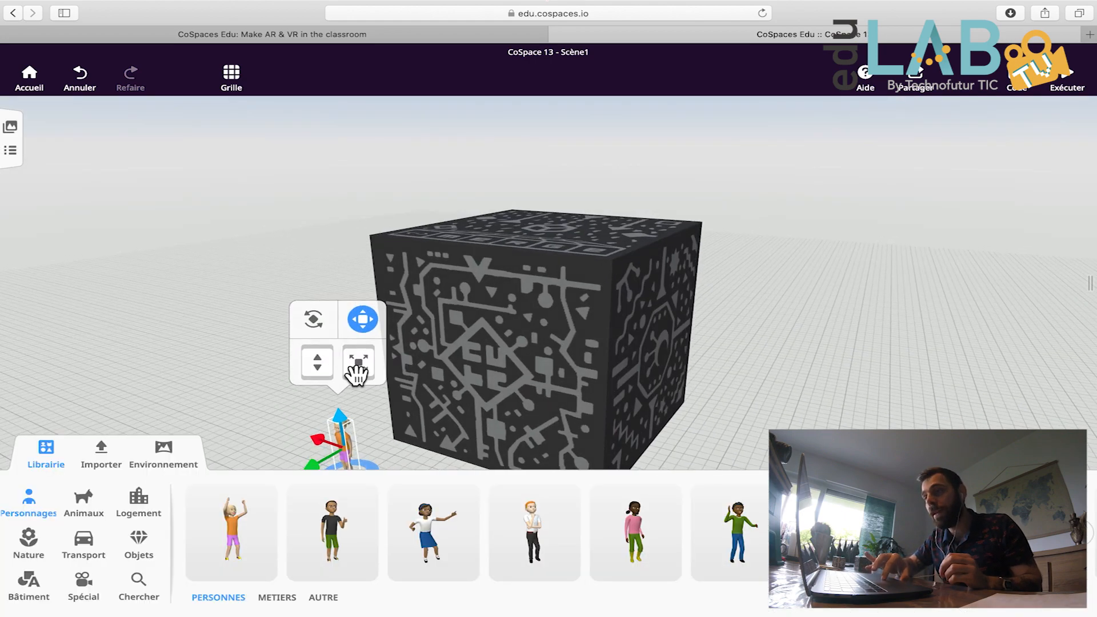
left_click(361, 366)
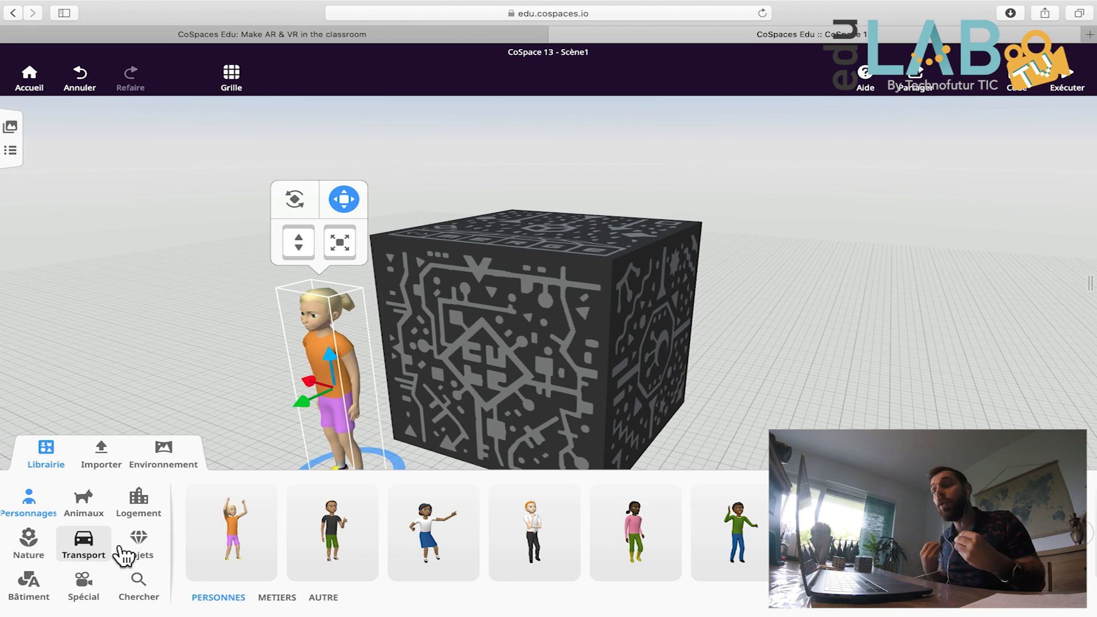
Examine the import options for videos, 3D models, images and sounds, cancel the video file selection, and view the environment settings.
left_click(113, 467)
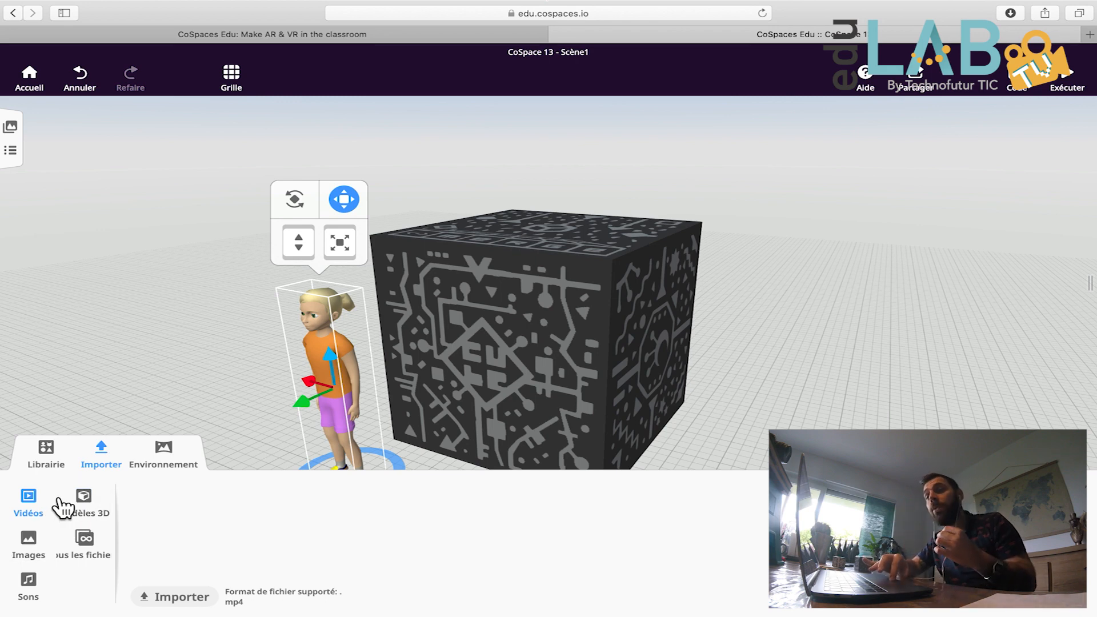
left_click(84, 505)
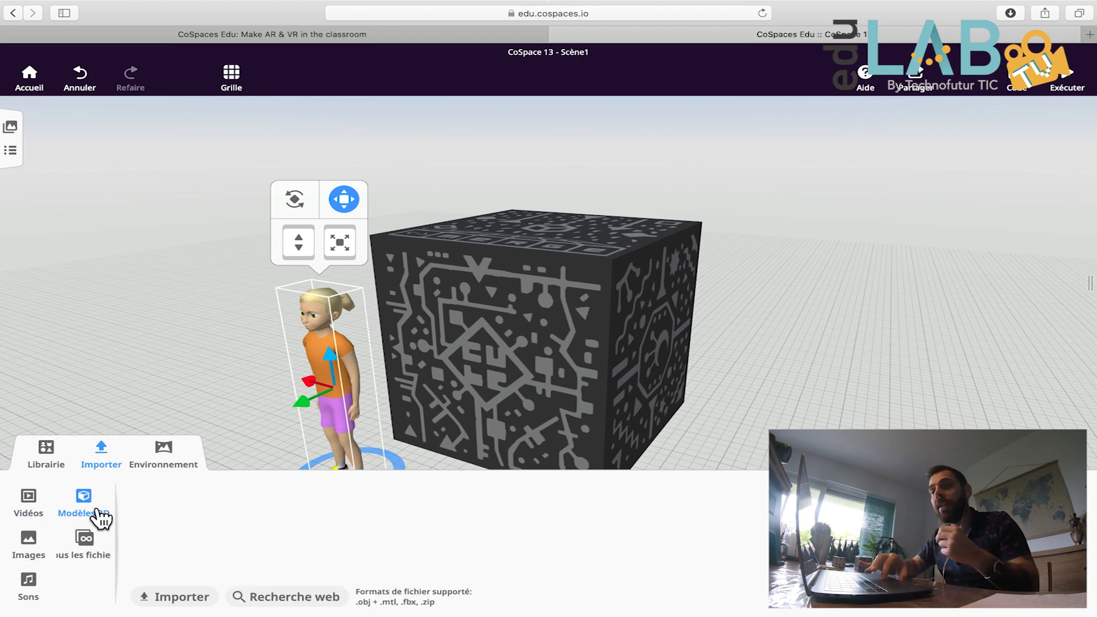
left_click(34, 560)
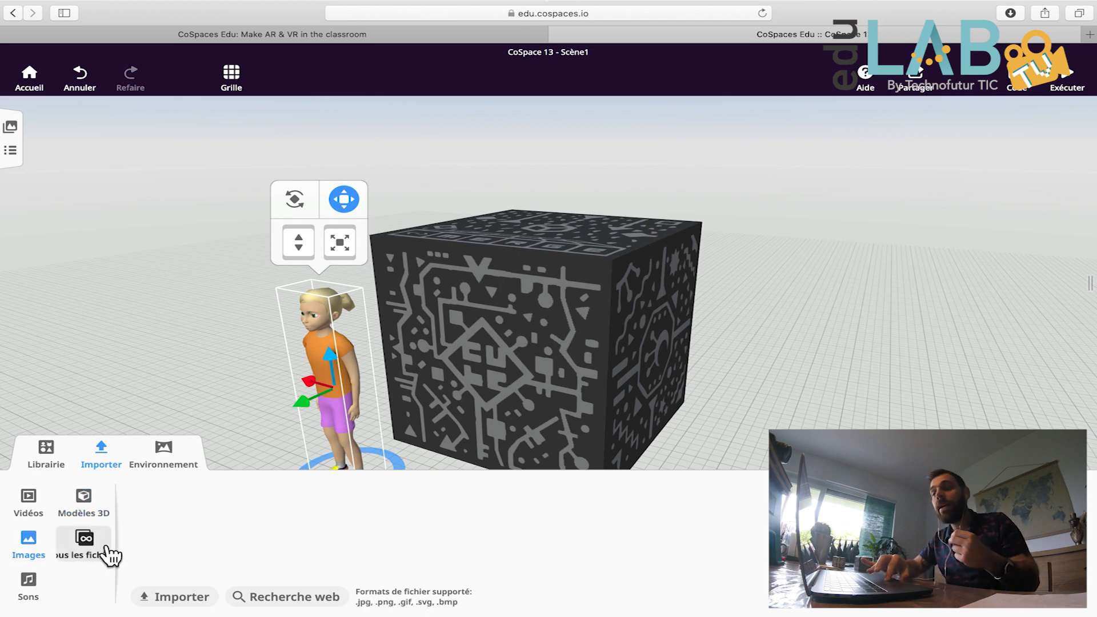
left_click(35, 593)
left_click(40, 517)
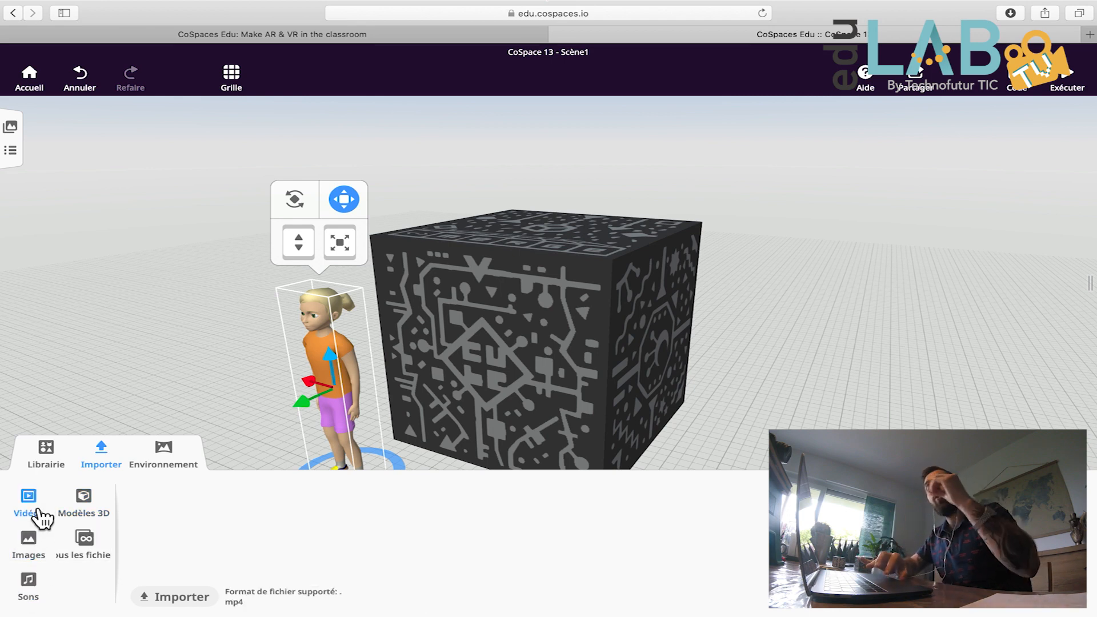
left_click(182, 597)
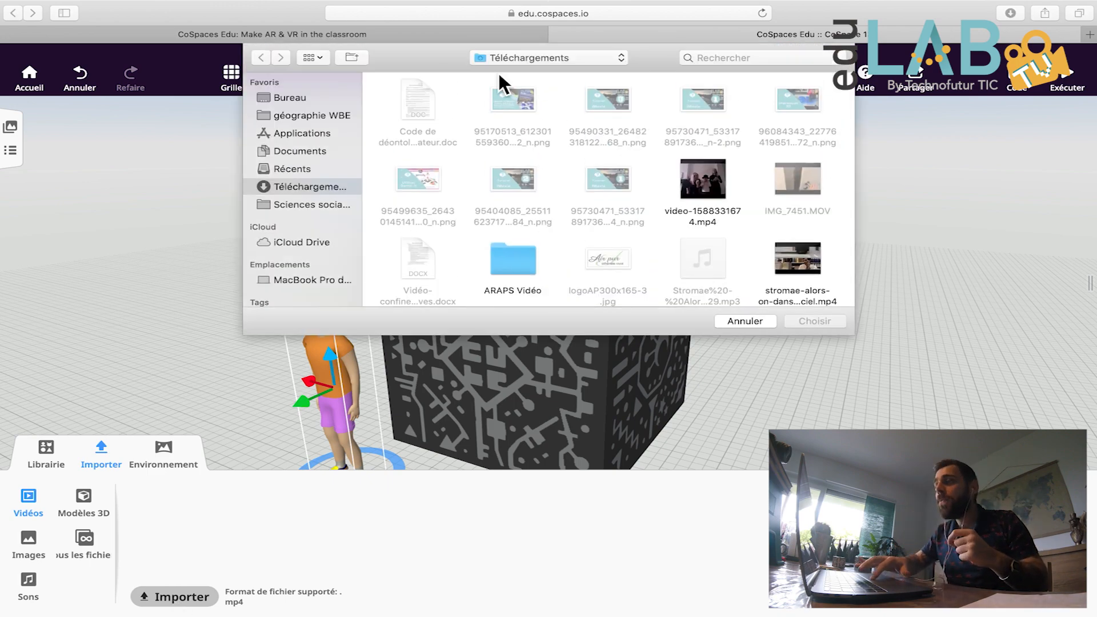
left_click(744, 321)
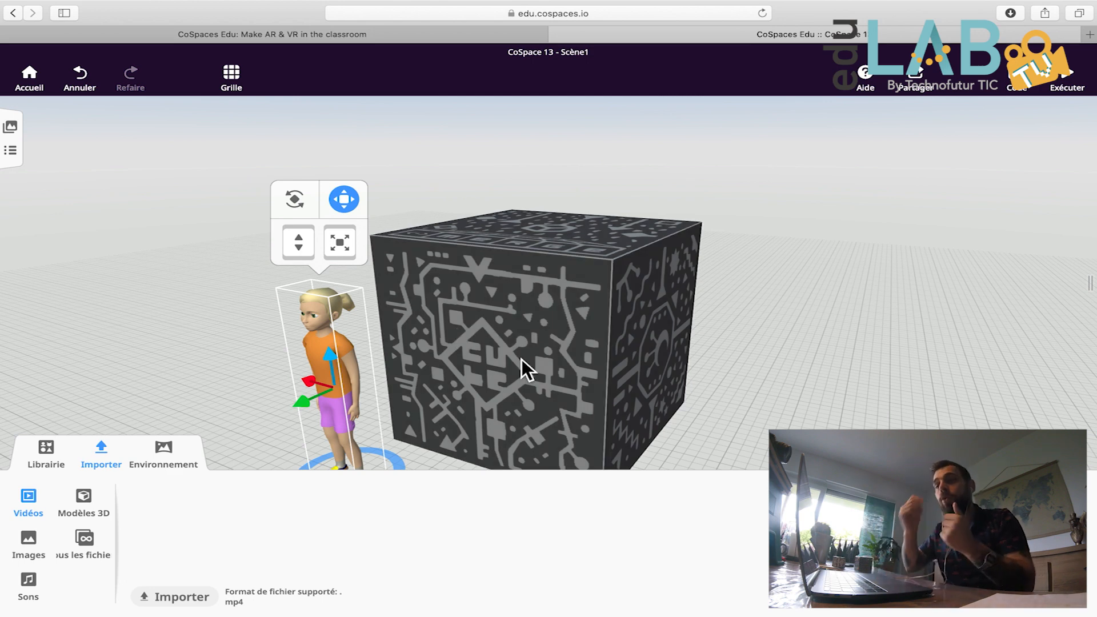
left_click(190, 455)
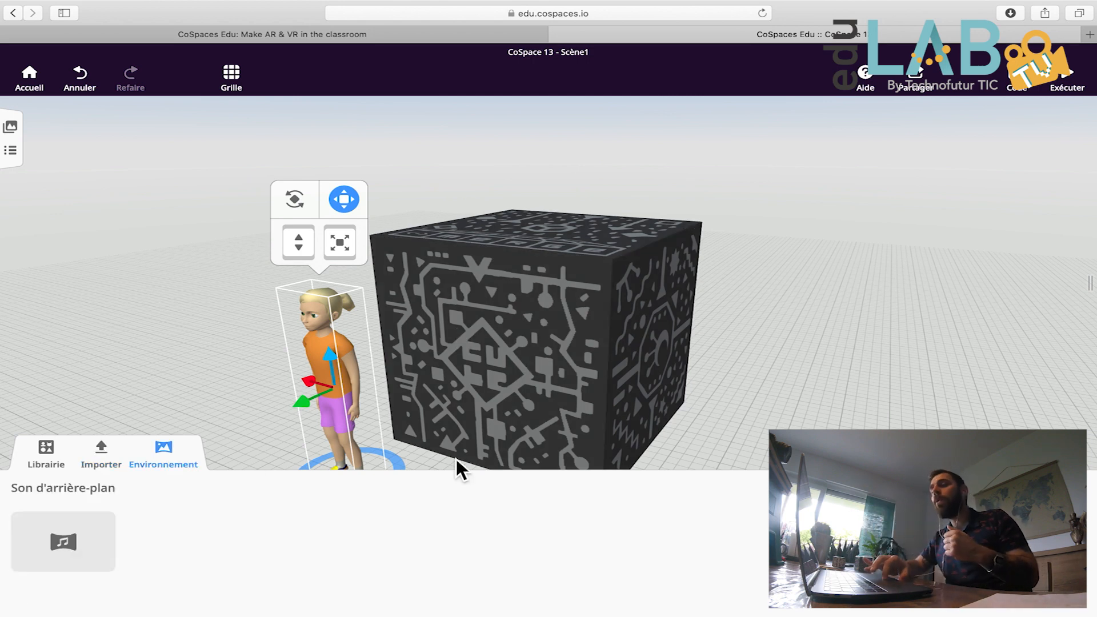
Collapse the library, test the girl's height adjustment, enlarge her slightly and reposition her next to the cube.
left_click_drag(713, 419, 618, 432)
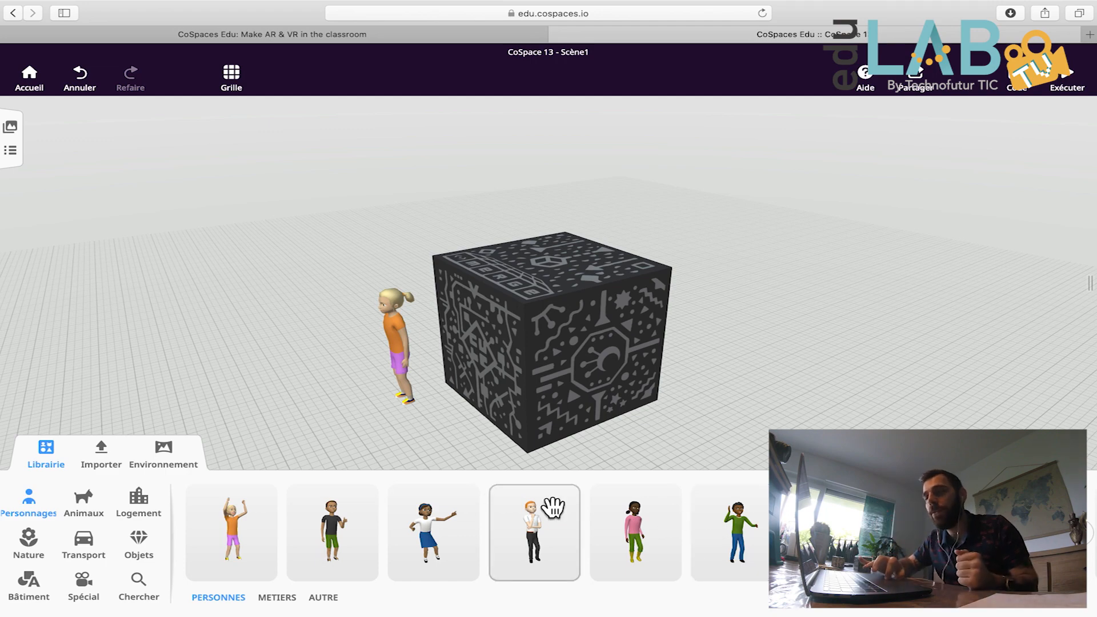
left_click(46, 460)
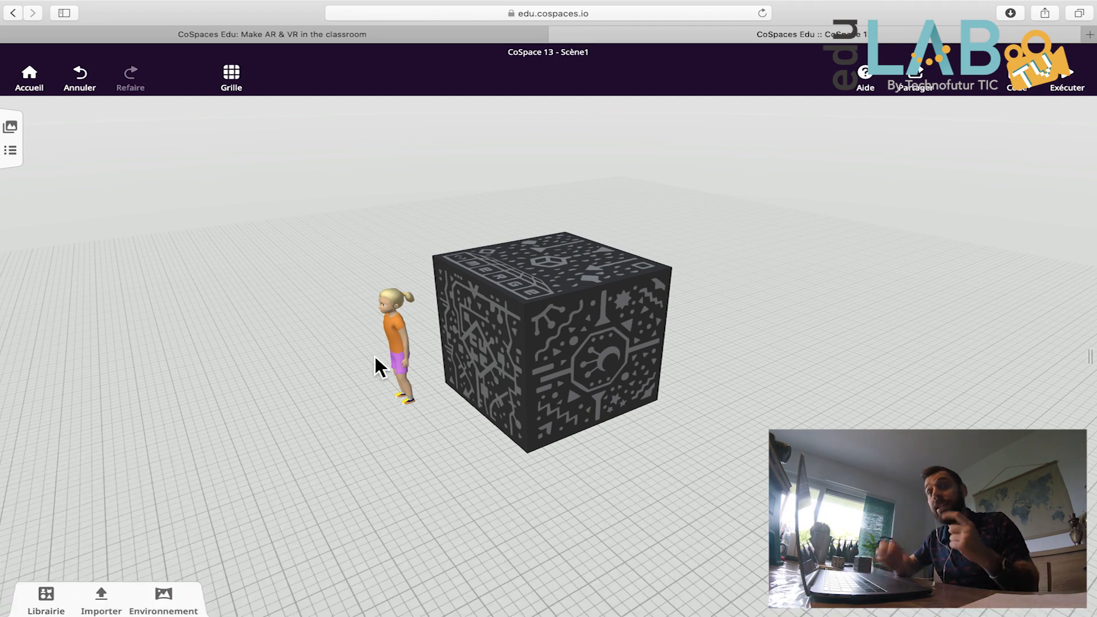
left_click(402, 345)
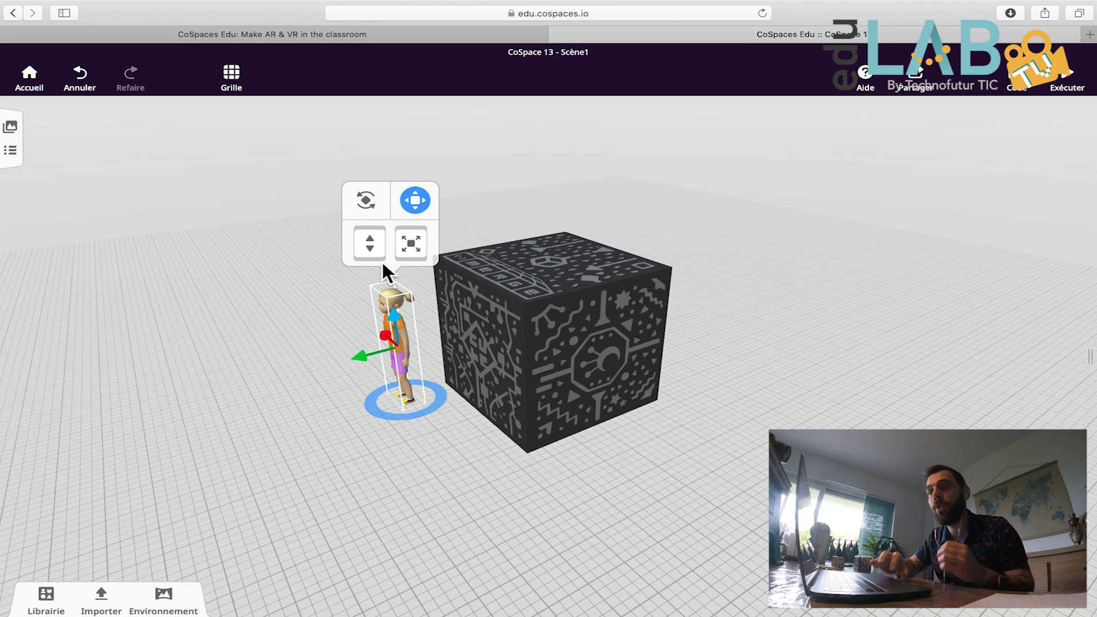
left_click_drag(378, 245, 547, 197)
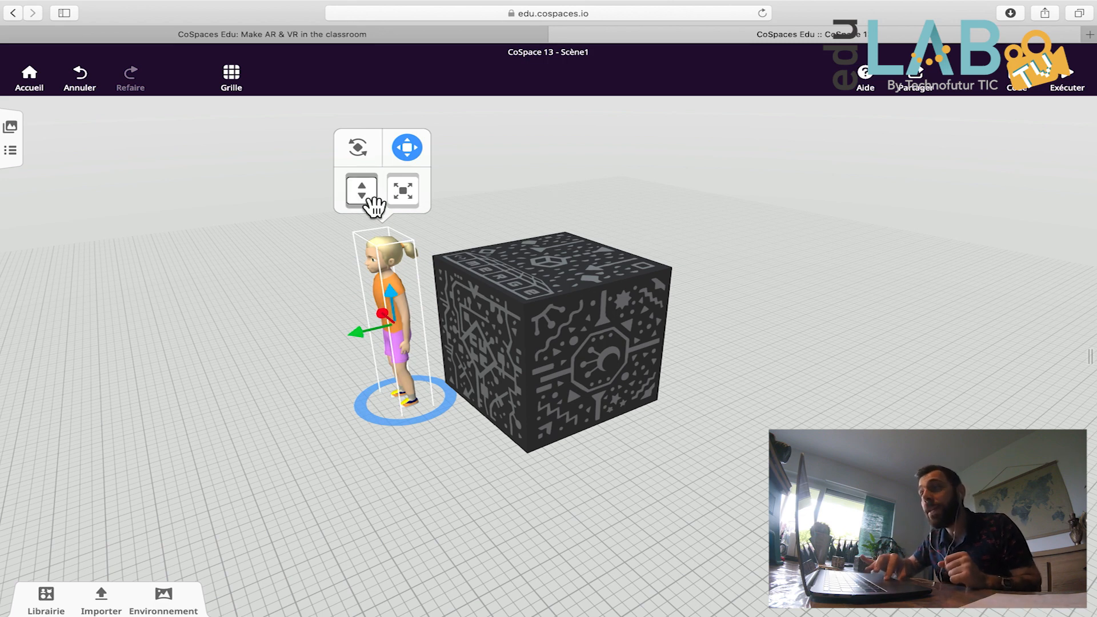
mouse_move(377, 205)
left_mouse_down()
mouse_move(372, 130)
mouse_move(365, 190)
mouse_move(373, 97)
mouse_move(390, 195)
mouse_move(368, 79)
mouse_move(387, 186)
mouse_move(372, 91)
mouse_move(368, 192)
left_mouse_up()
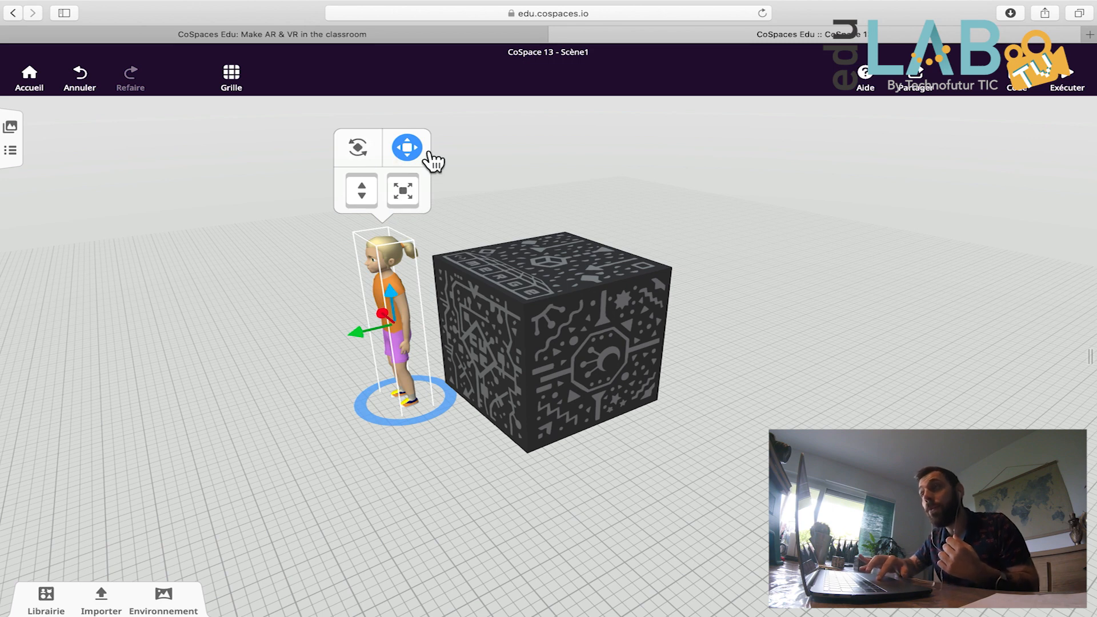
left_click_drag(389, 317, 386, 351)
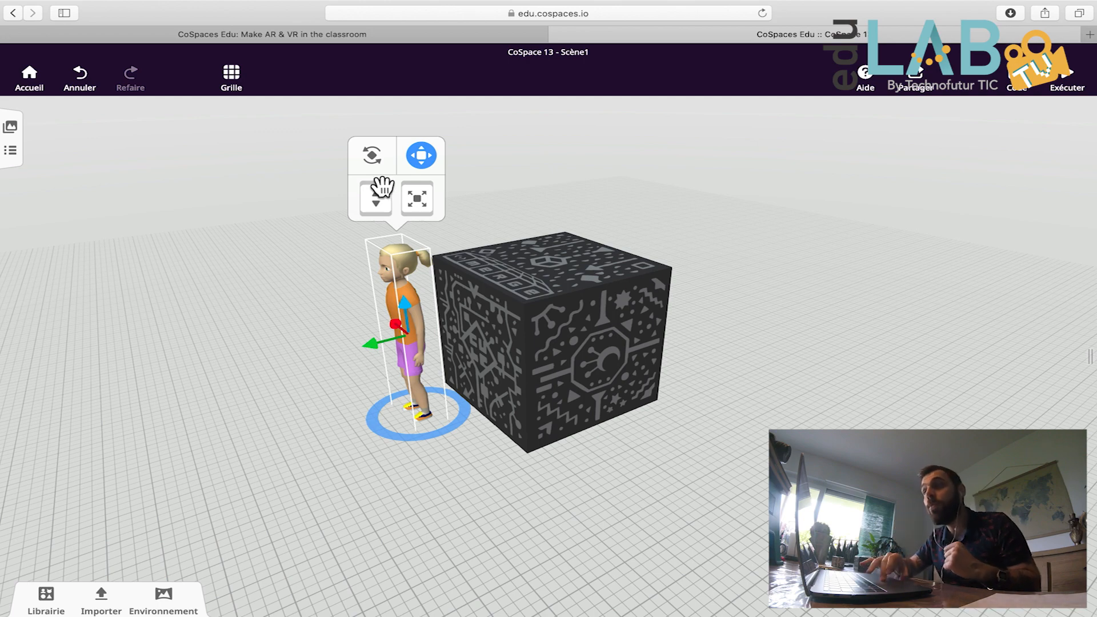
Rotate the girl slightly with the rotation rings, trying the different axes.
left_click(372, 156)
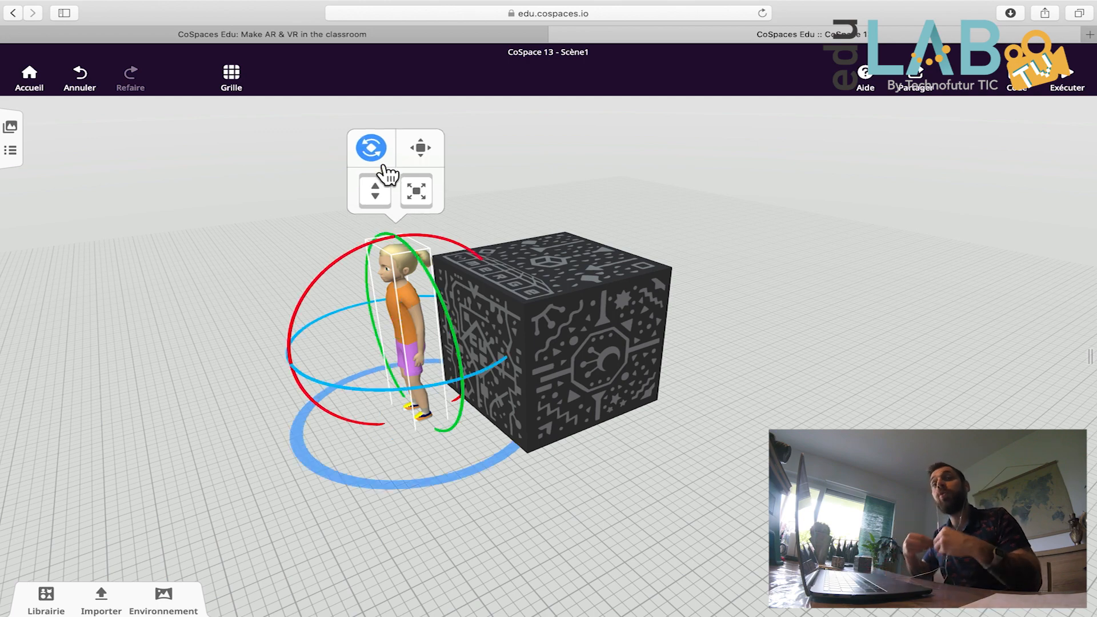
mouse_move(334, 266)
left_mouse_down()
mouse_move(256, 374)
mouse_move(335, 272)
left_mouse_up()
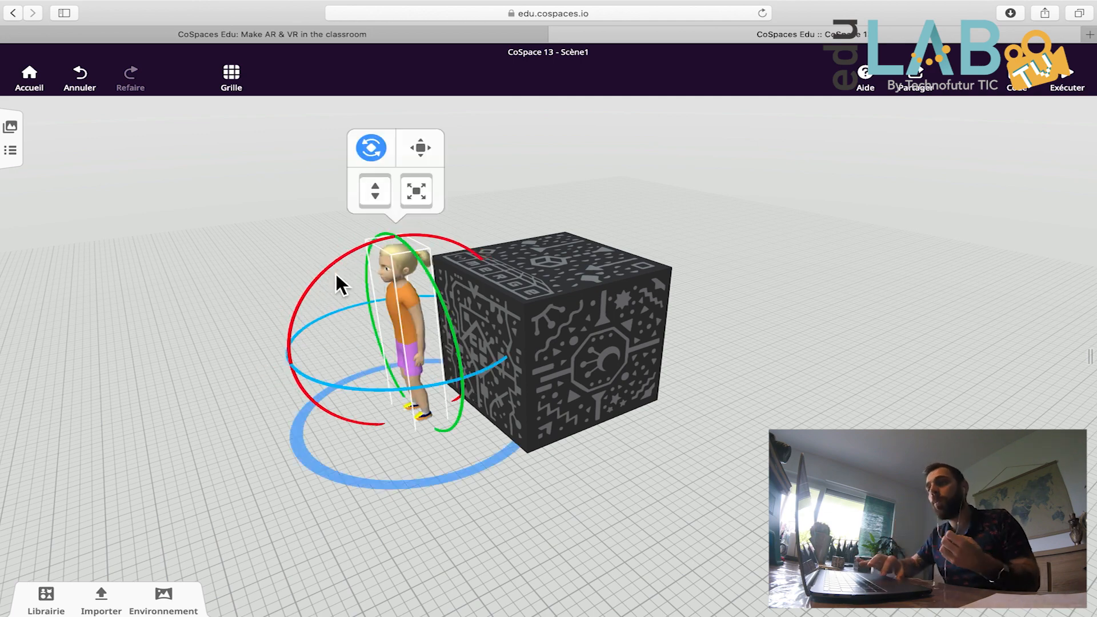
mouse_move(429, 269)
left_mouse_down()
mouse_move(468, 334)
mouse_move(427, 280)
left_mouse_up()
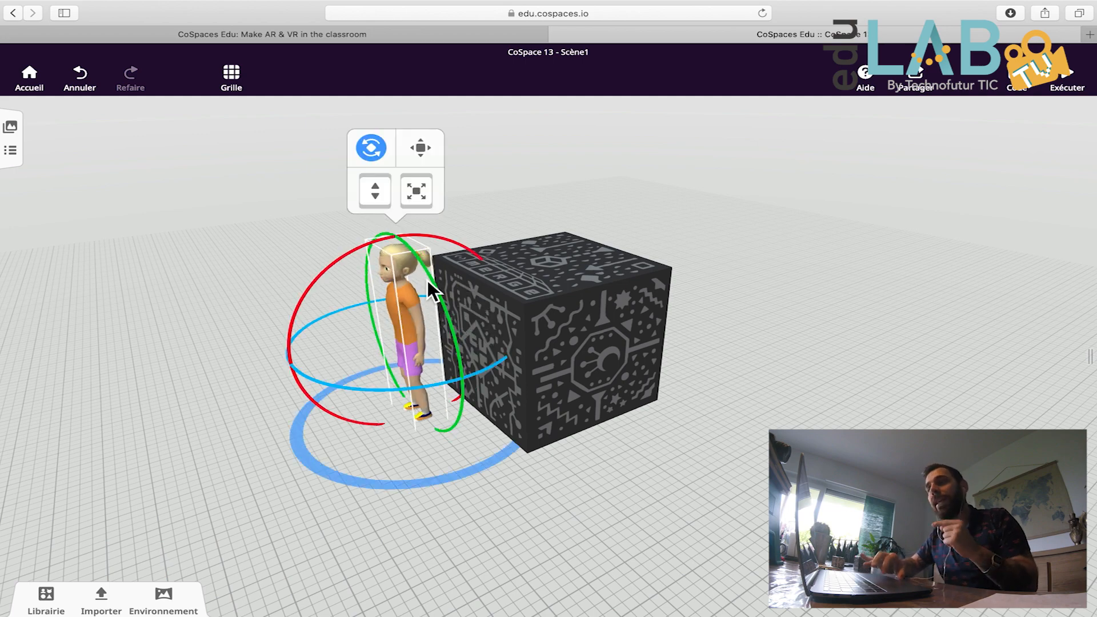
left_click_drag(370, 393, 347, 391)
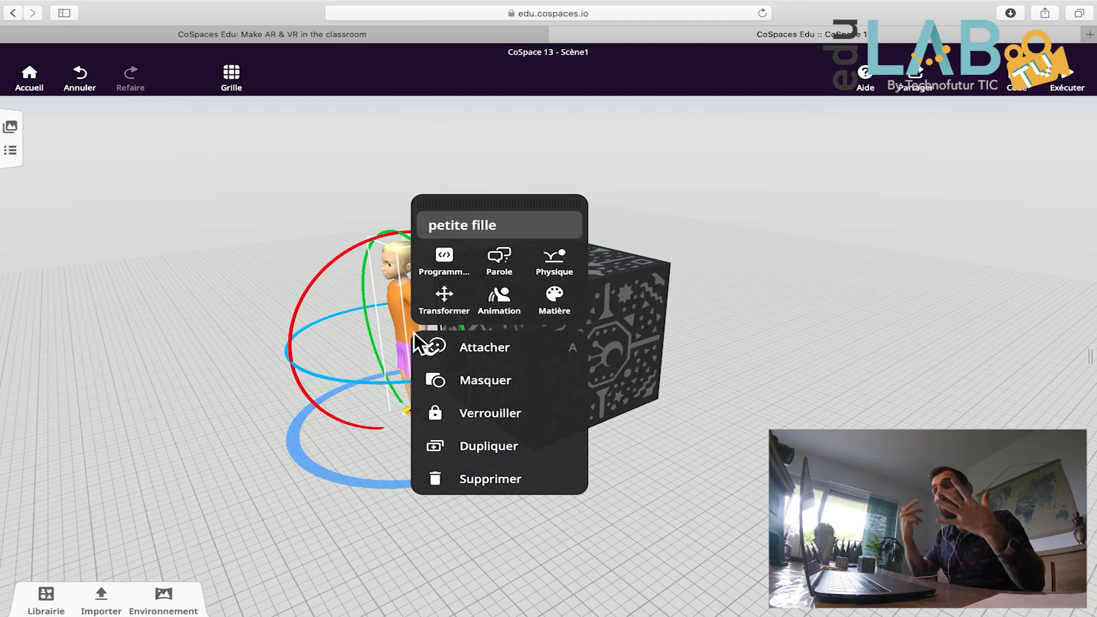
Move the girl's options window away from the model and inspect her editable name.
left_click_drag(521, 228, 191, 285)
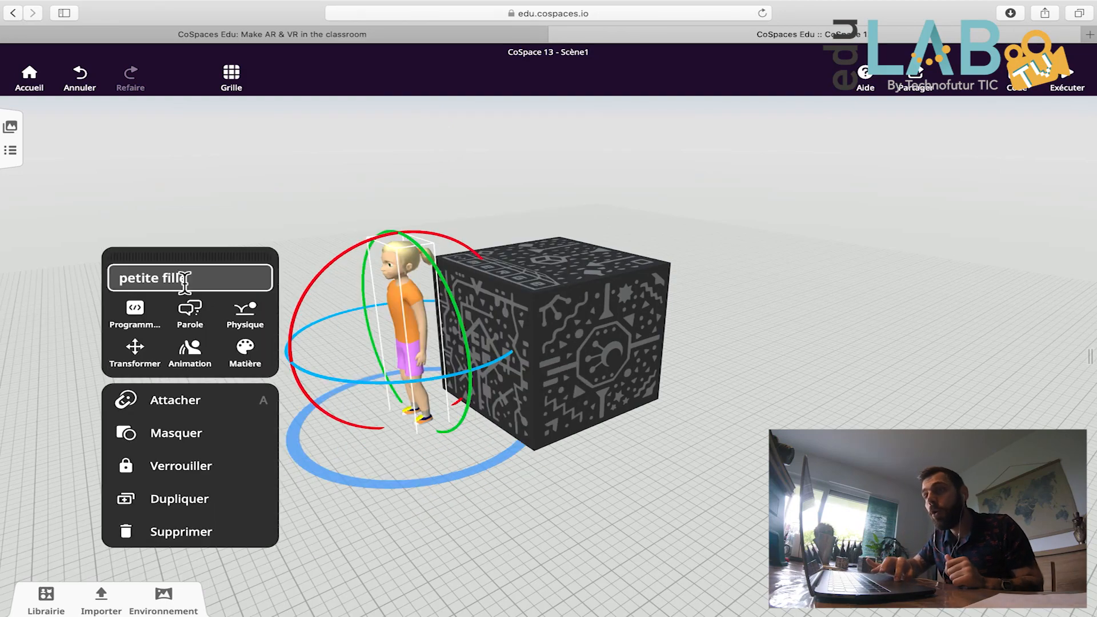
triple_click(204, 278)
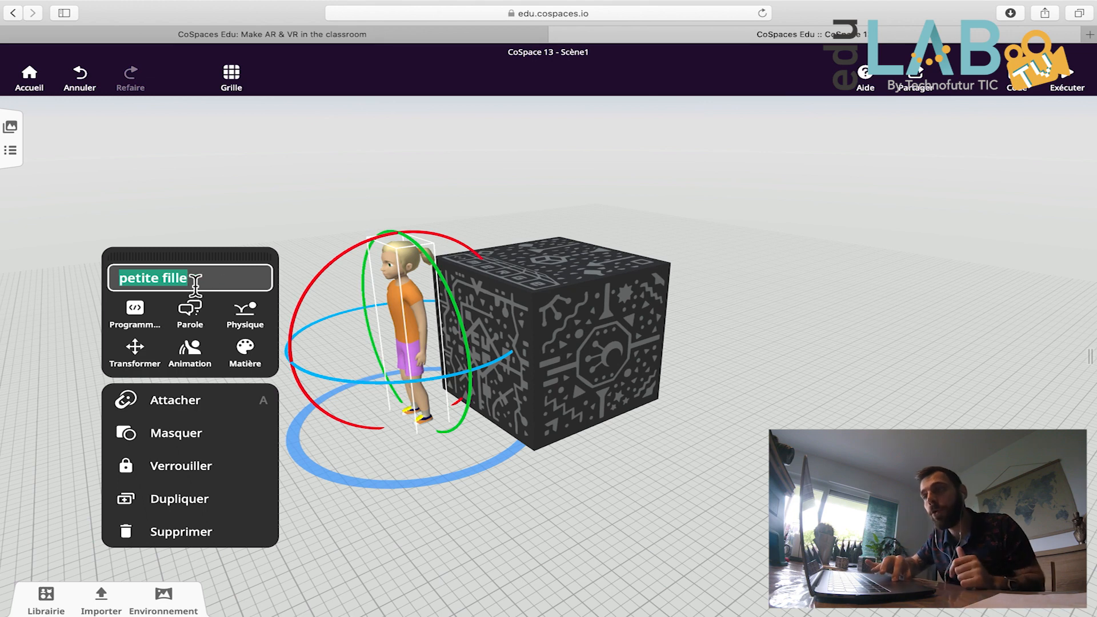
left_click(218, 286)
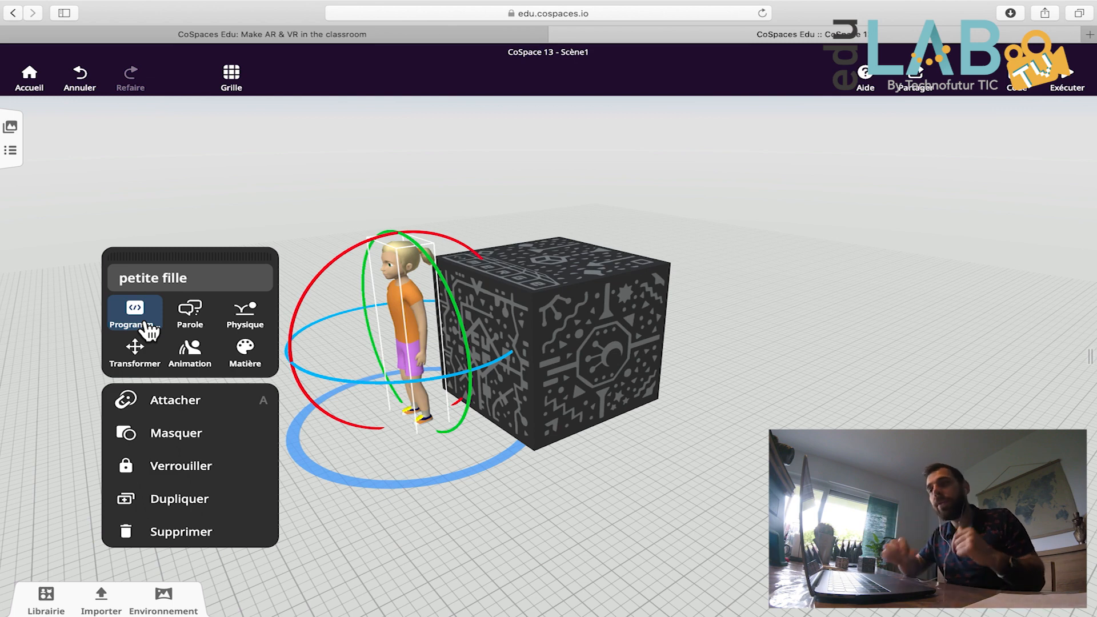
Give the girl a spoken speech bubble (Dire) reading "Bonjour à tous !".
left_click(201, 327)
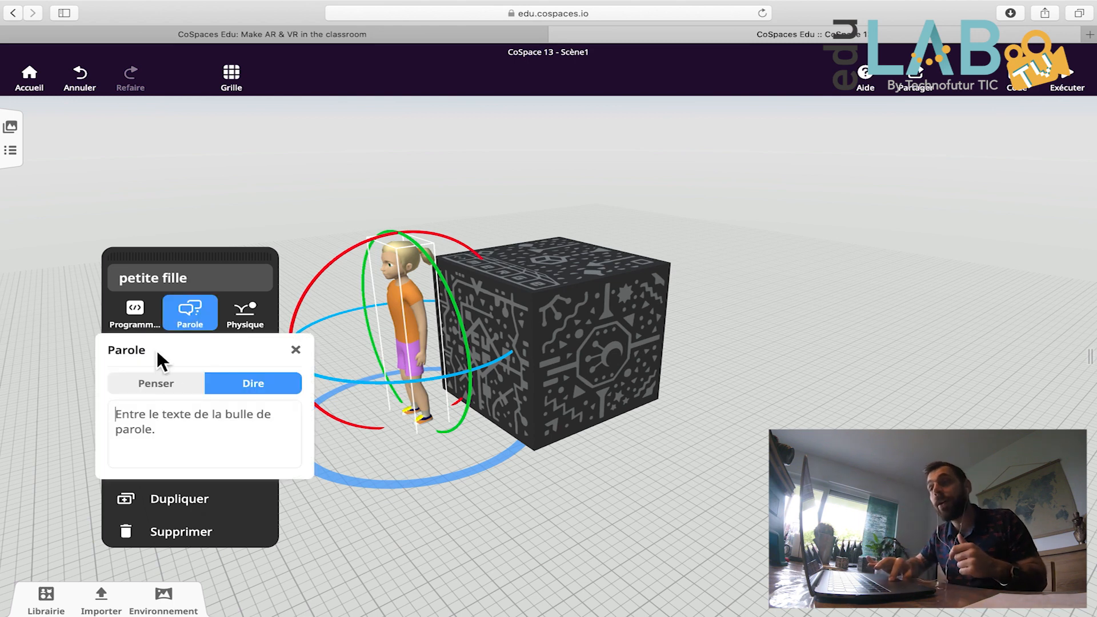
left_click(165, 395)
left_click(249, 394)
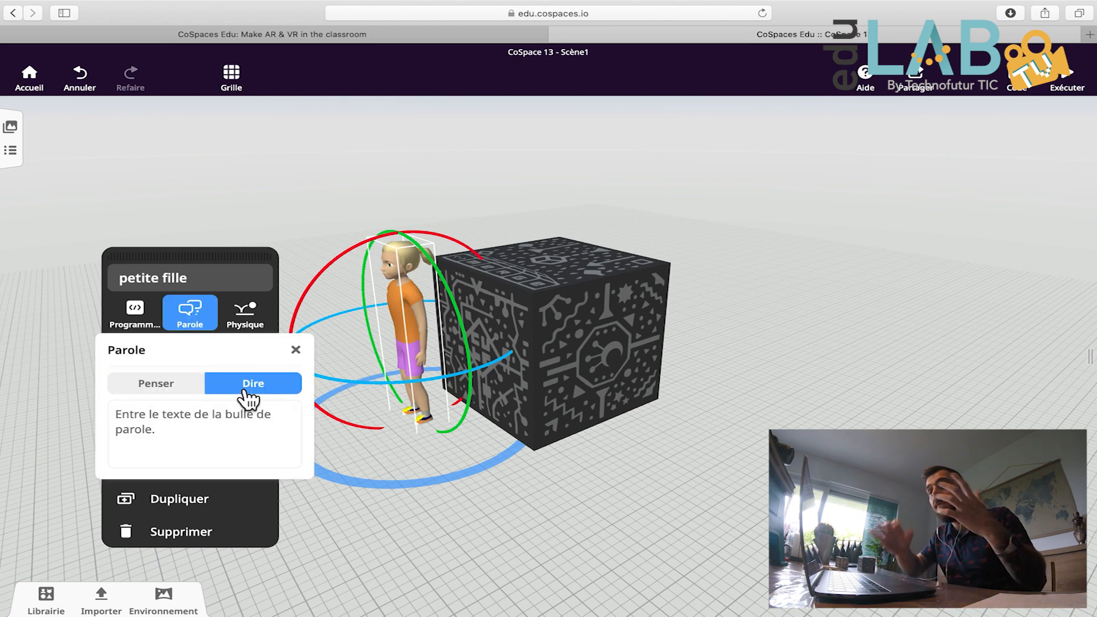
left_click(163, 441)
type("Bonjo")
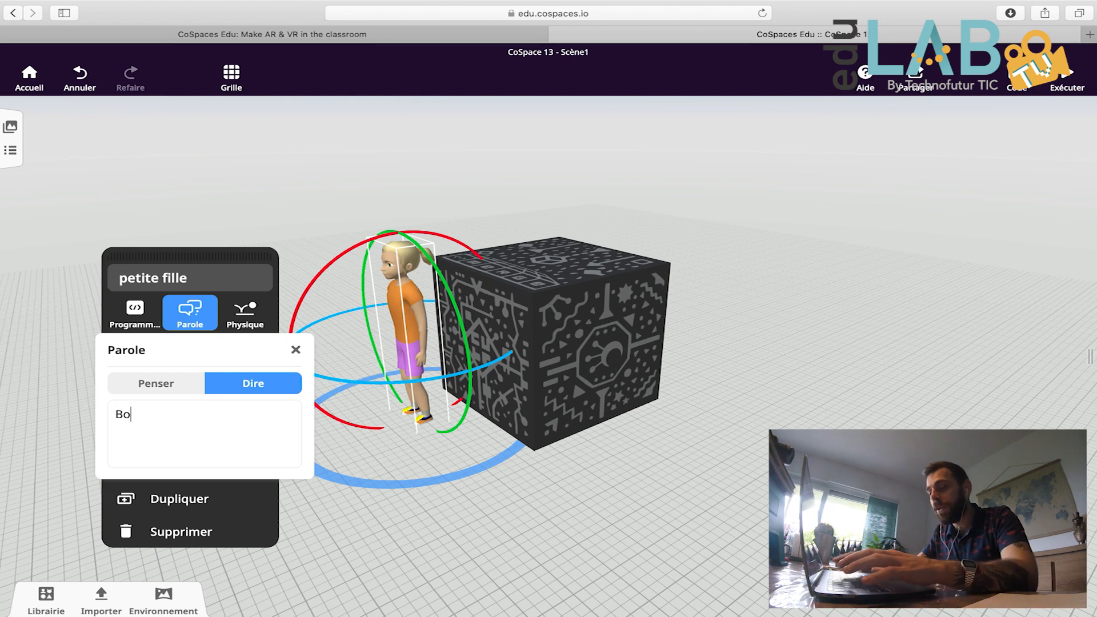
key("BackSpace")
key("BackSpace")
type("jour à tous !")
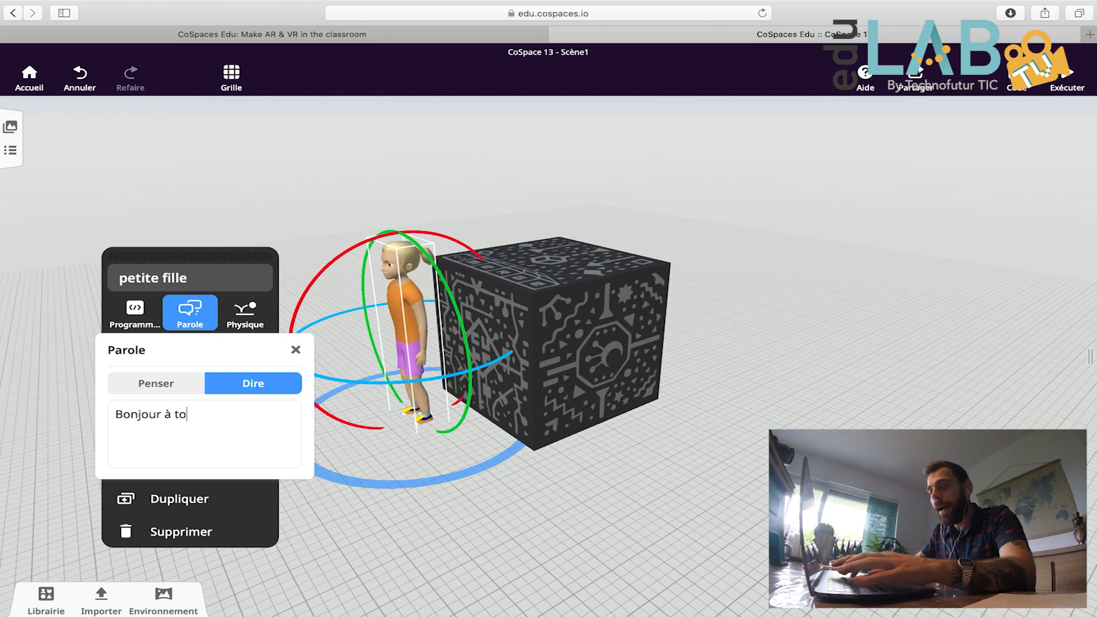
left_click(362, 498)
left_click_drag(362, 499, 286, 490)
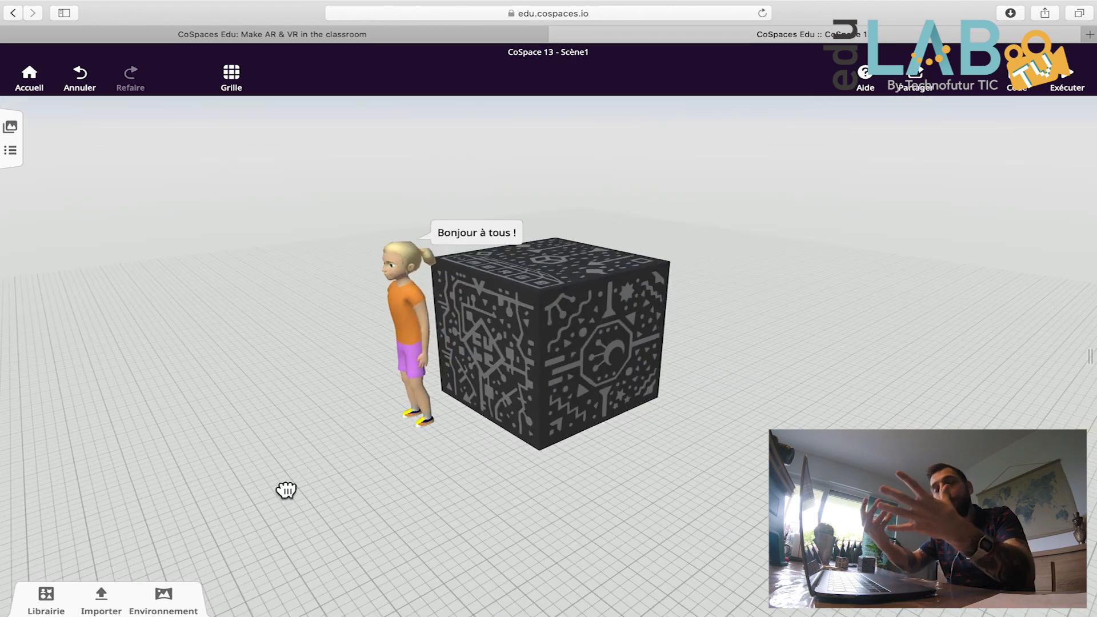
Try enabling the girl's physics, then switch it off and close her physics settings.
left_click(416, 319)
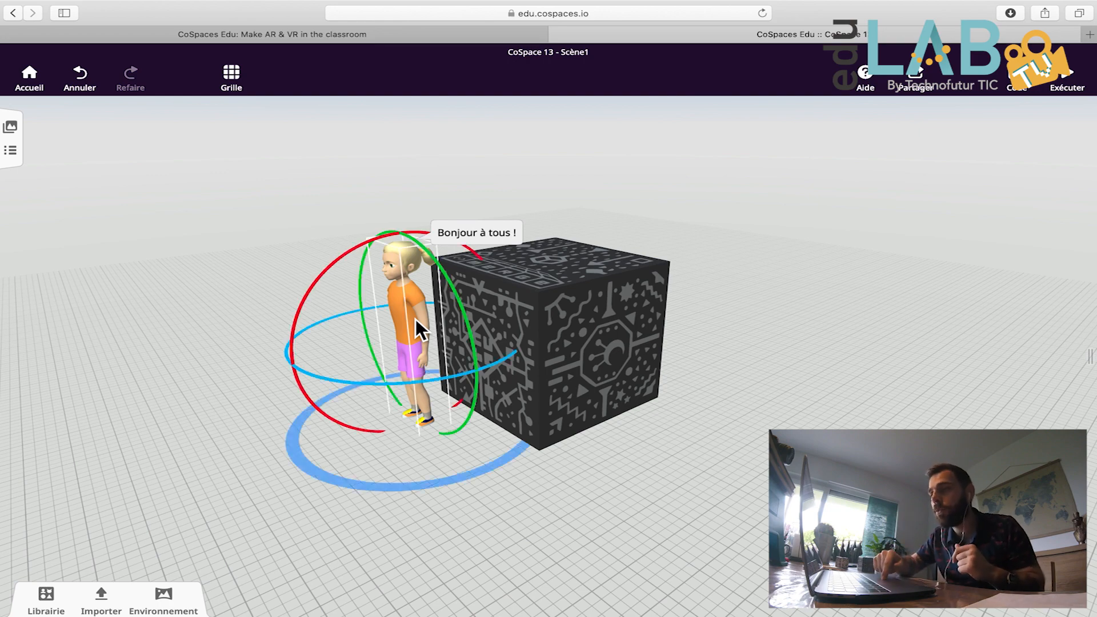
left_click(415, 318)
left_click(564, 260)
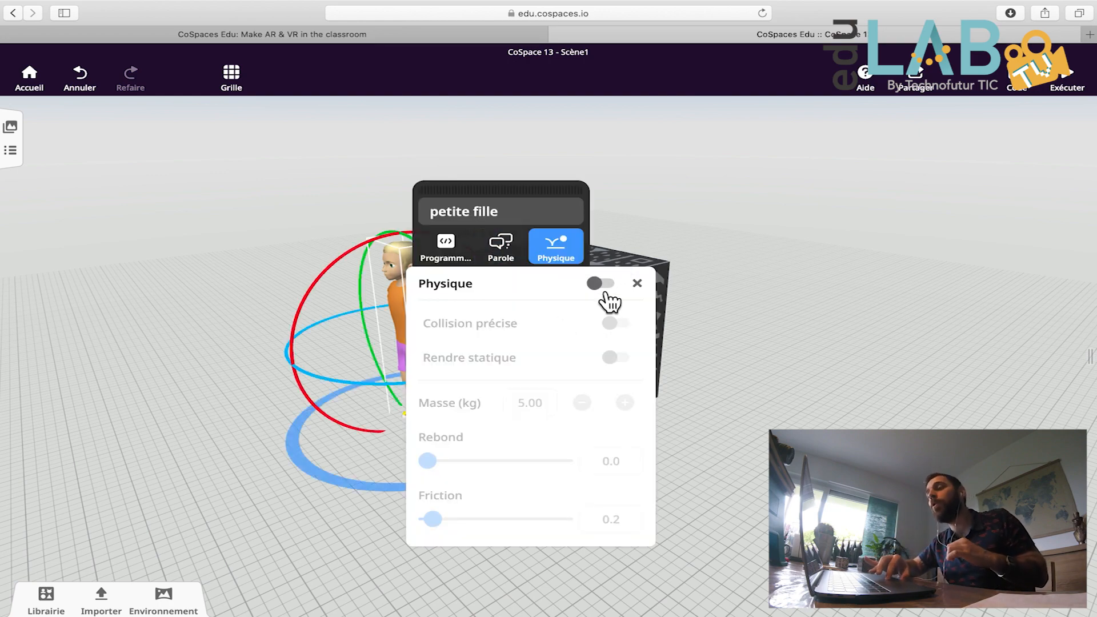
left_click(605, 286)
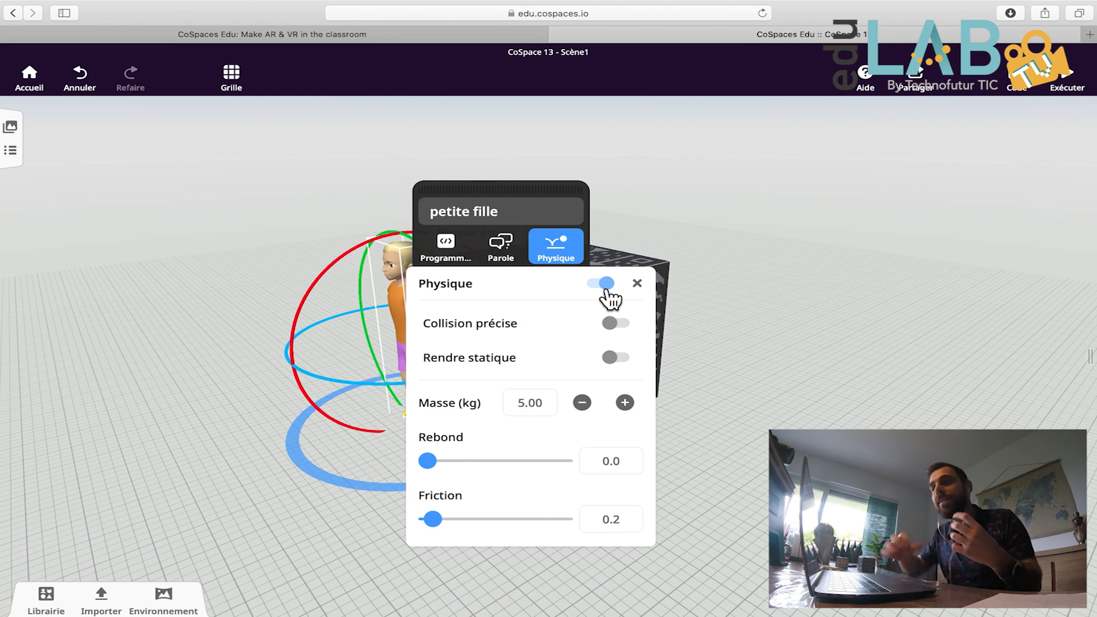
left_click(607, 285)
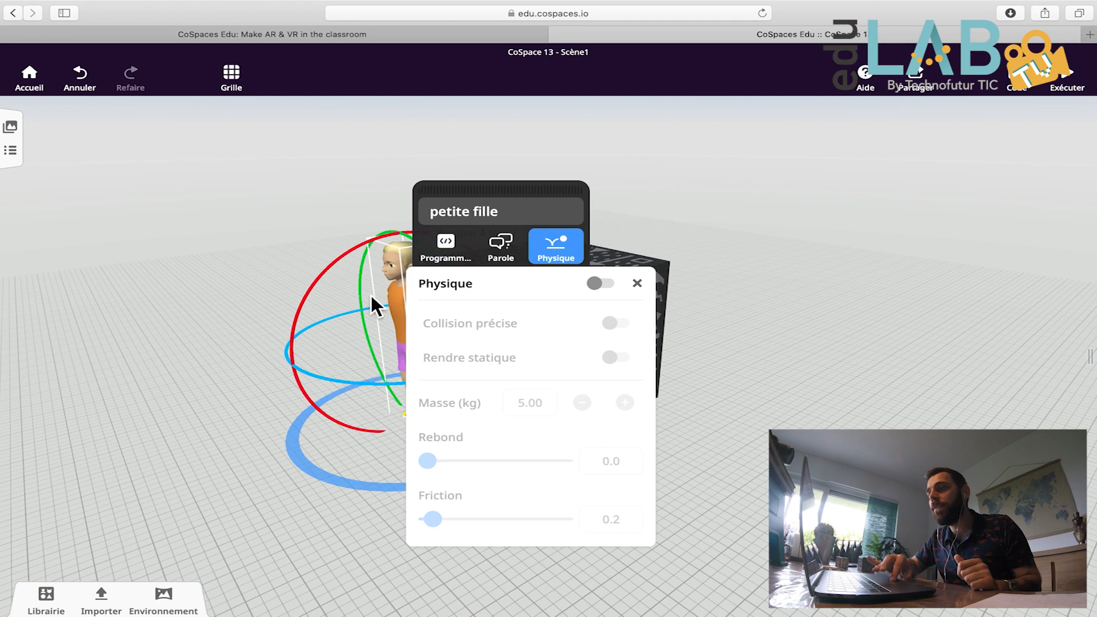
left_click(301, 274)
Examine the girl's position, rotation and scale values in her Transformer settings.
left_click(417, 323)
right_click(418, 319)
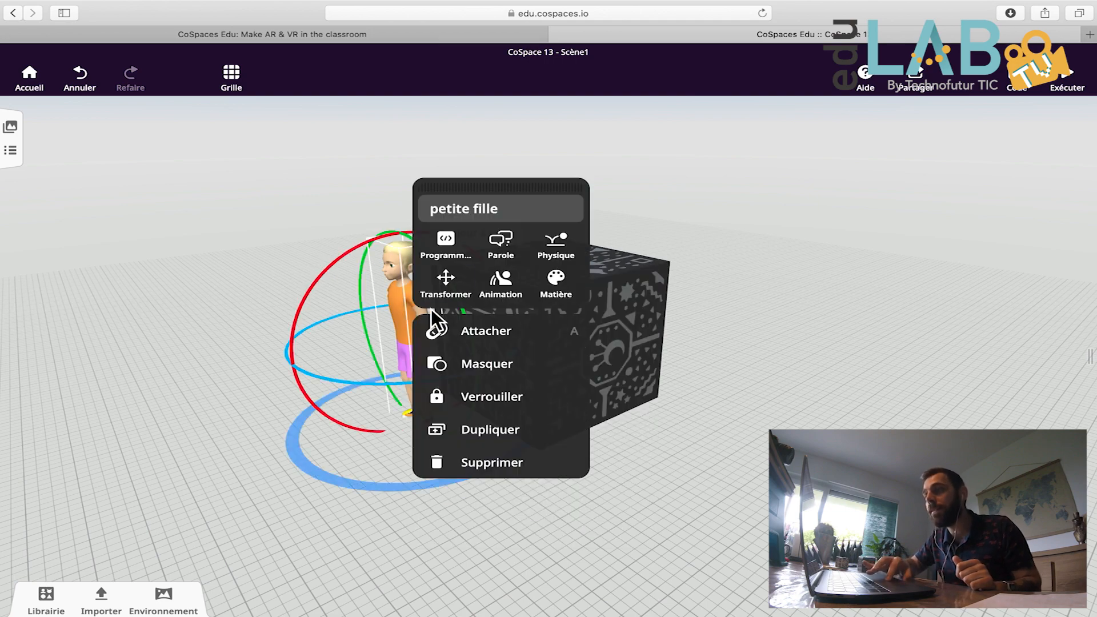
left_click(463, 292)
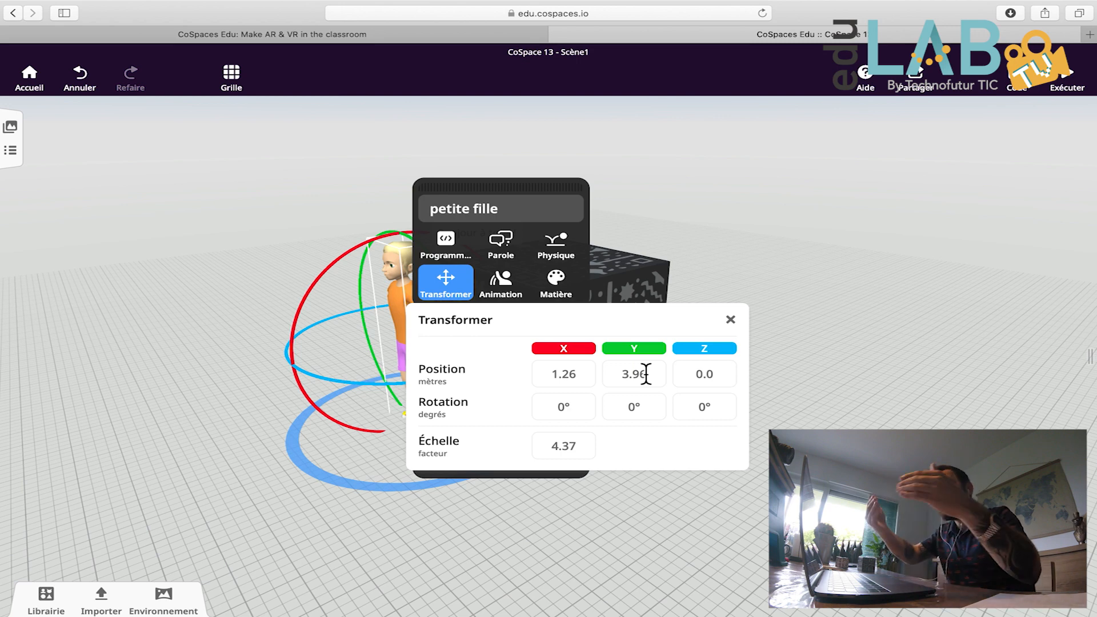
Apply the In love animation from the Reactions category to the girl.
left_click(517, 294)
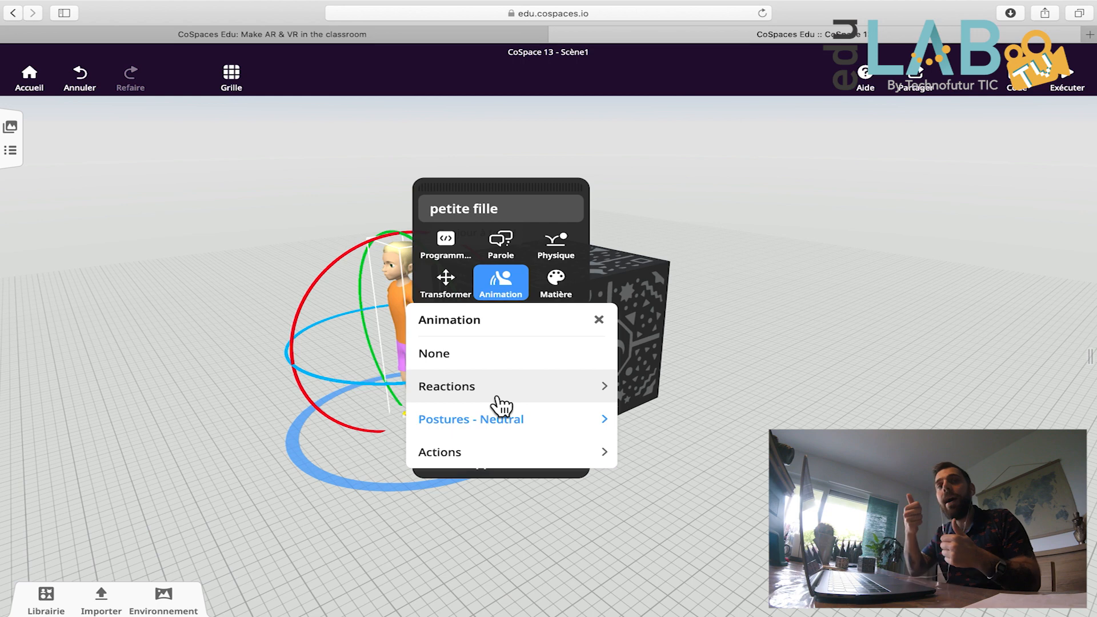
left_click(551, 389)
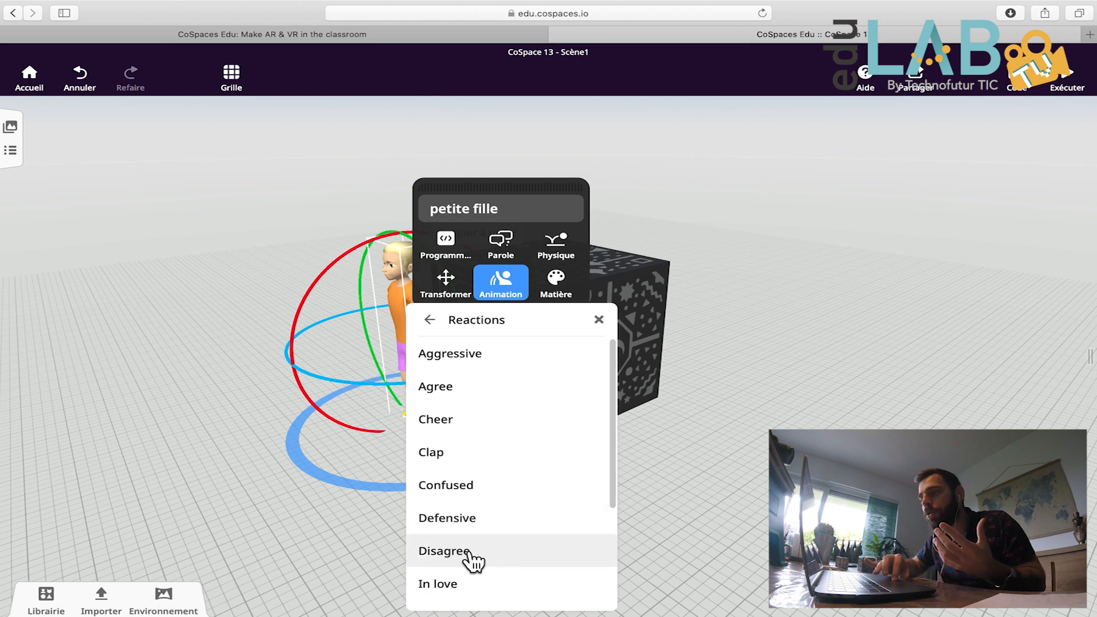
left_click(468, 586)
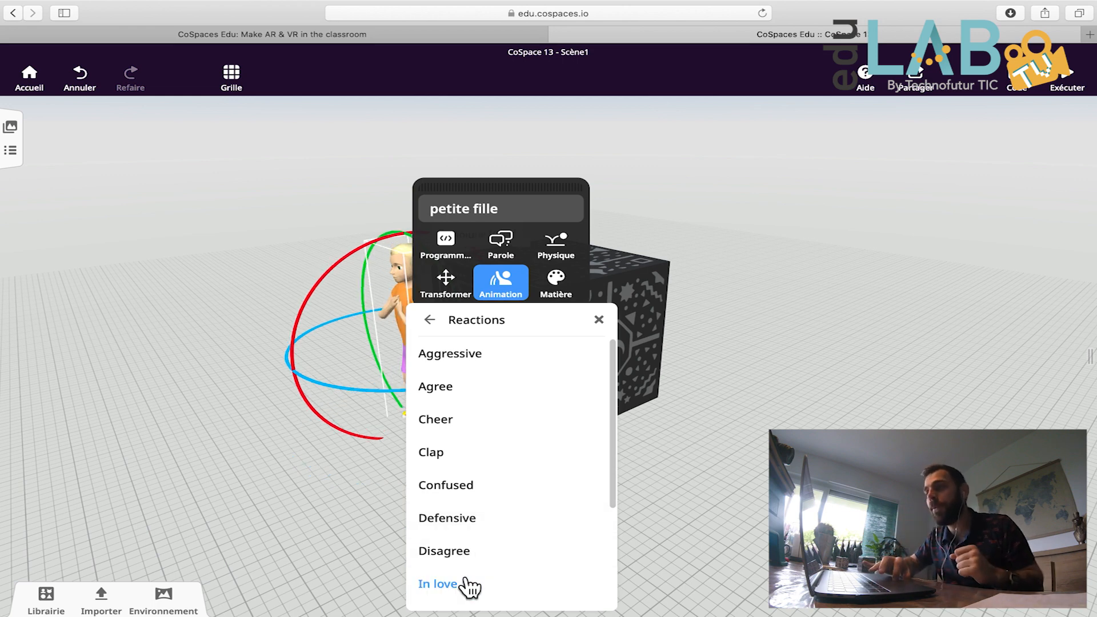
left_click(295, 513)
left_click_drag(353, 496, 408, 508)
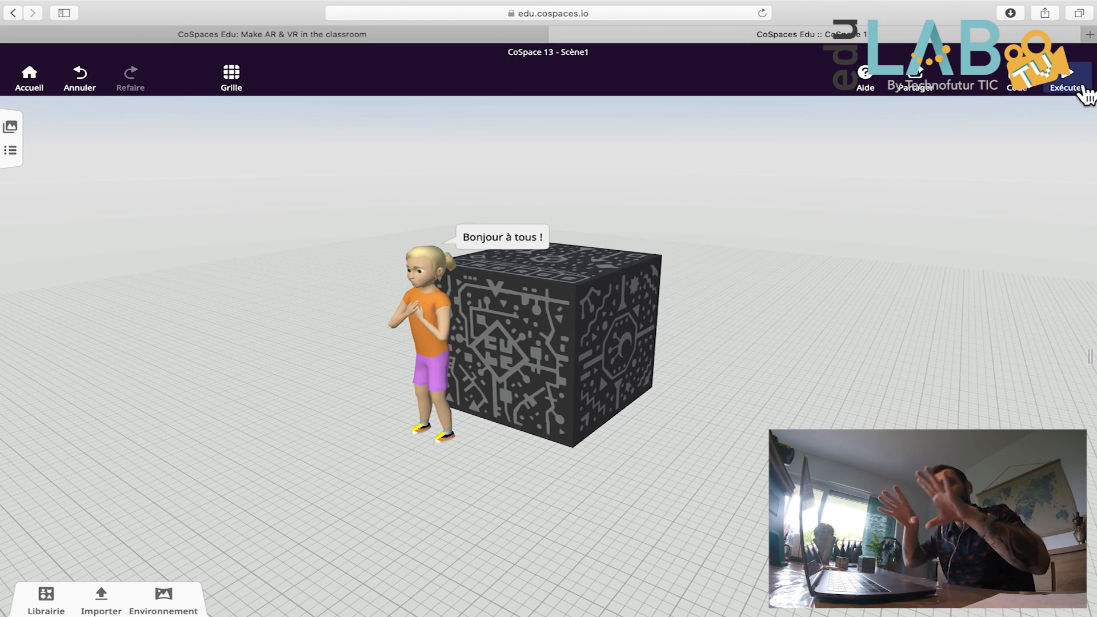
Change the girl's hair colour to dark brown and view her from the front.
left_click(427, 351)
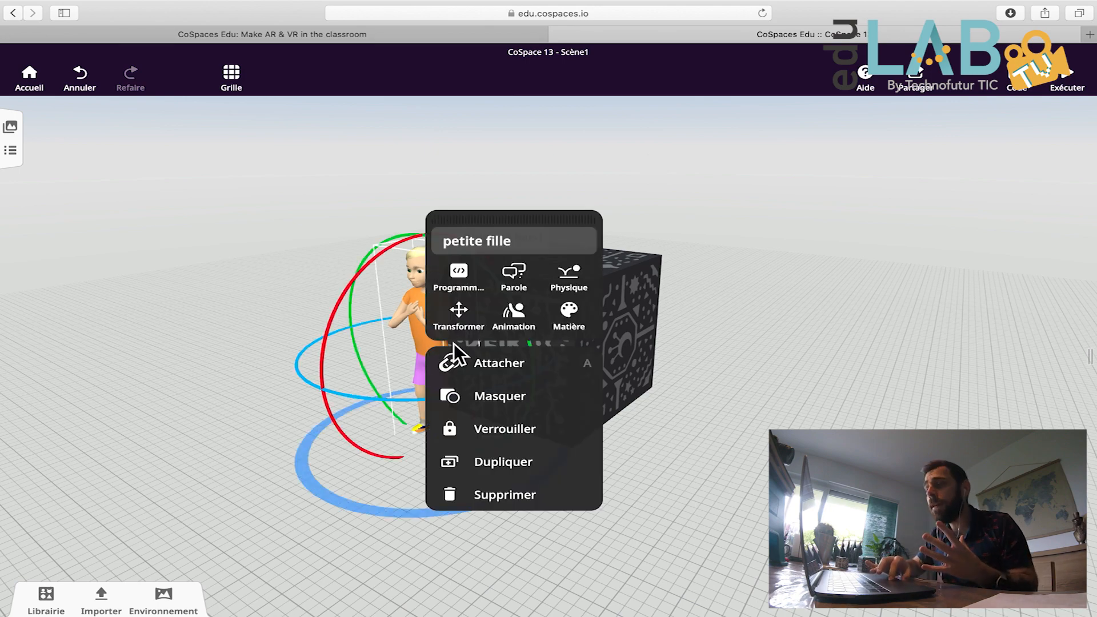
left_click(521, 323)
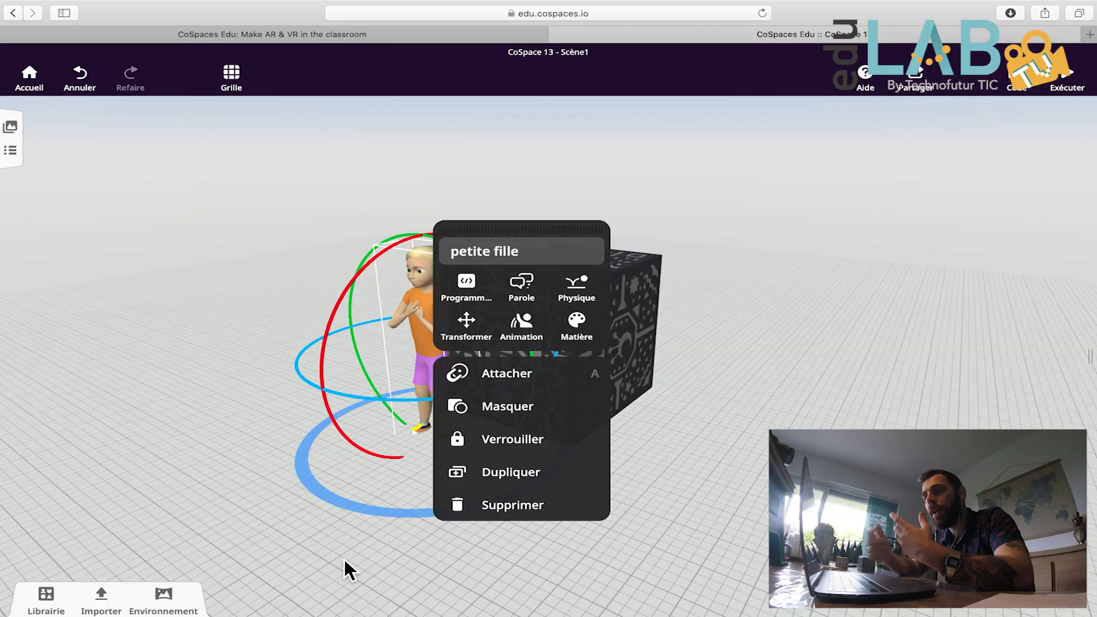
left_click(588, 329)
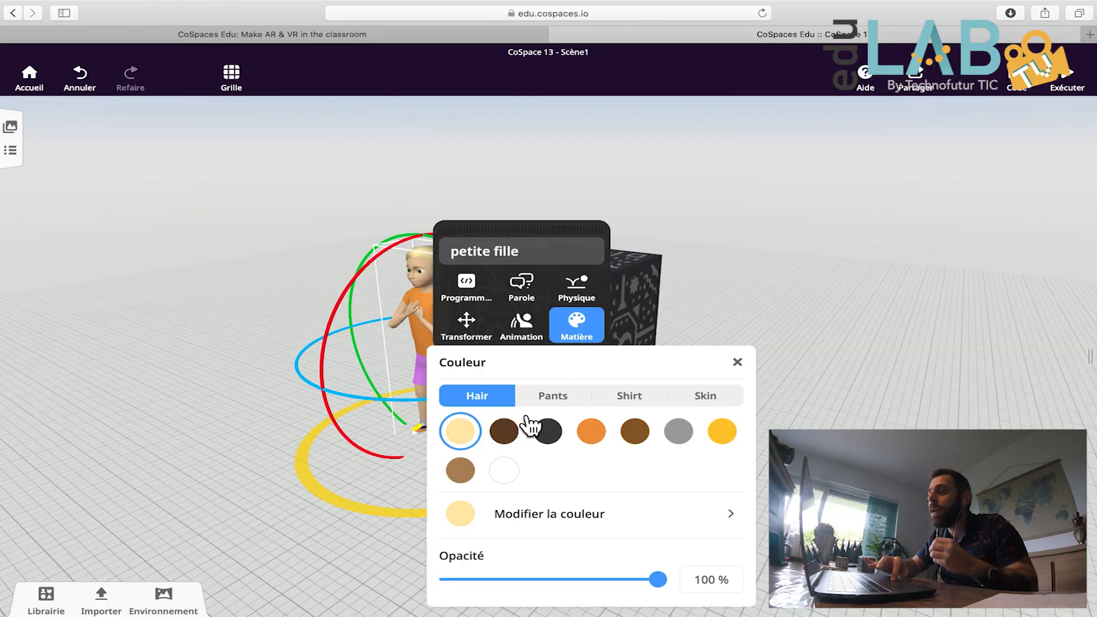
left_click(515, 436)
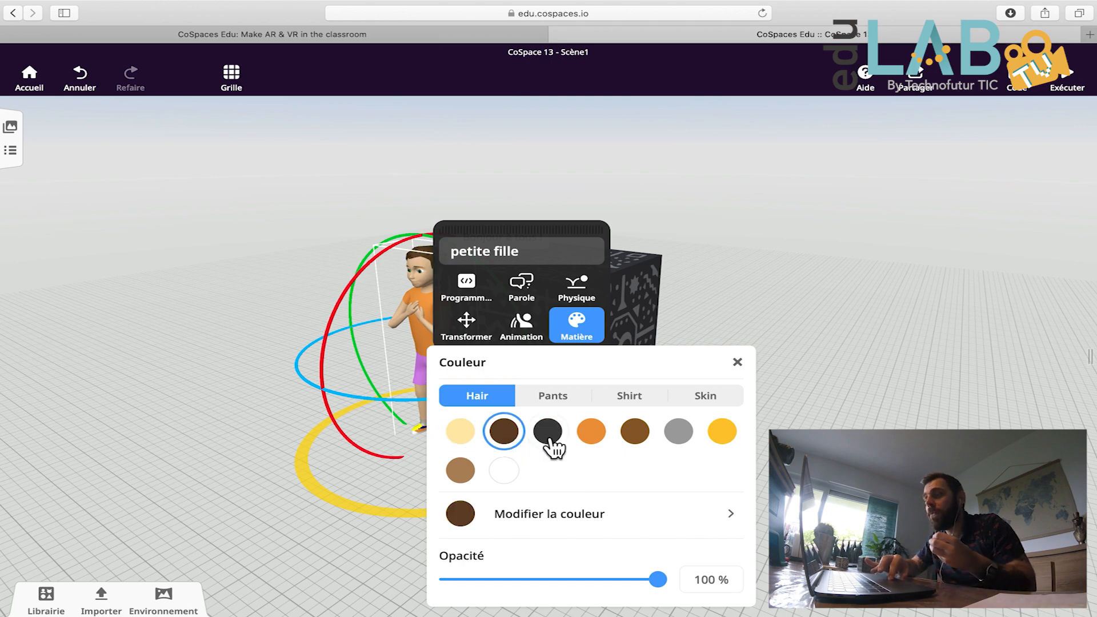
left_click_drag(251, 509, 516, 426)
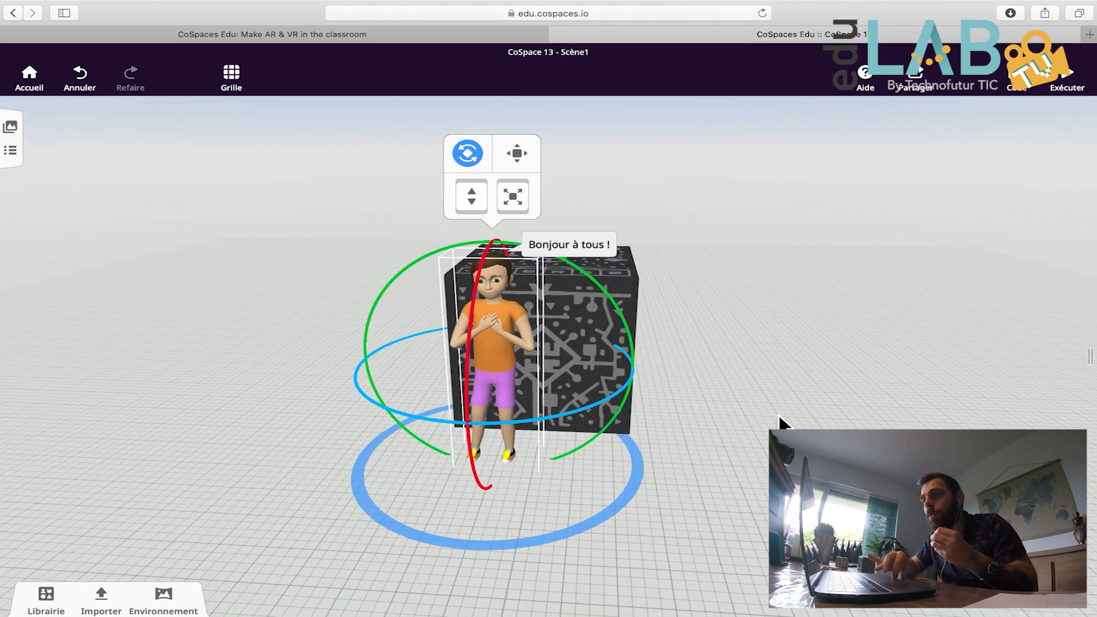
Examine the colour choices available for the girl's pants, shirt and skin.
left_click_drag(780, 414, 696, 444)
right_click(432, 356)
left_click(572, 322)
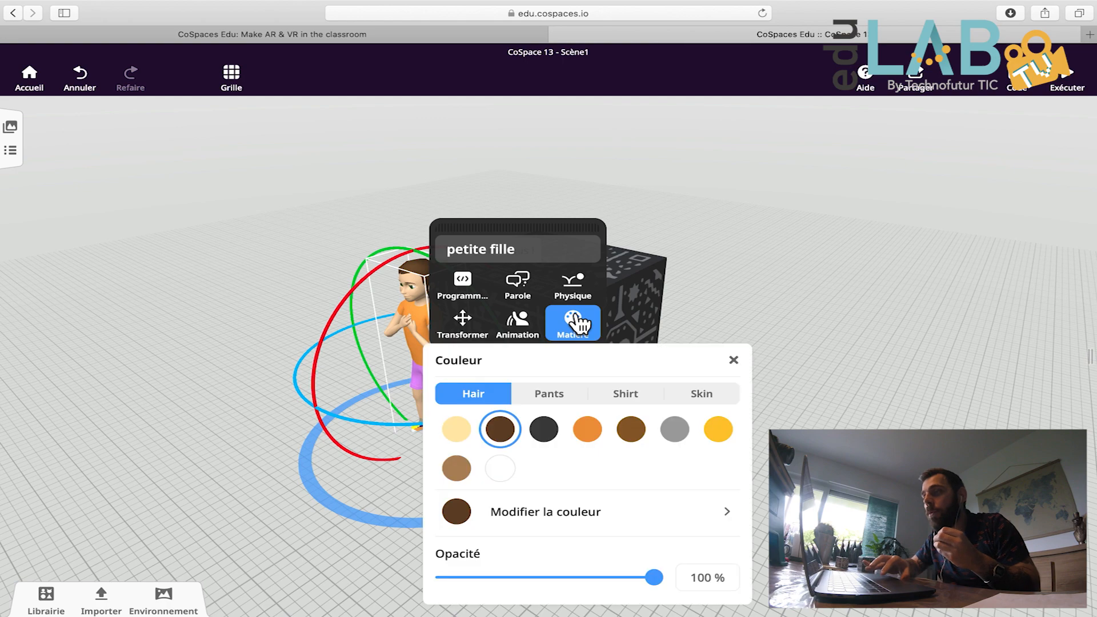
left_click(549, 387)
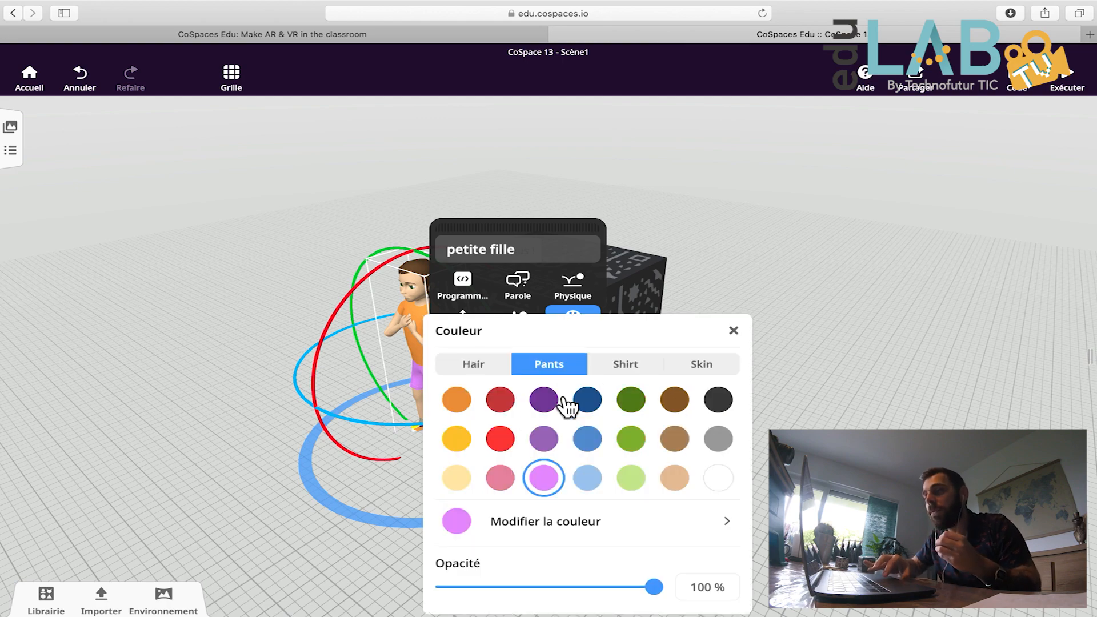
left_click(629, 368)
left_click(703, 368)
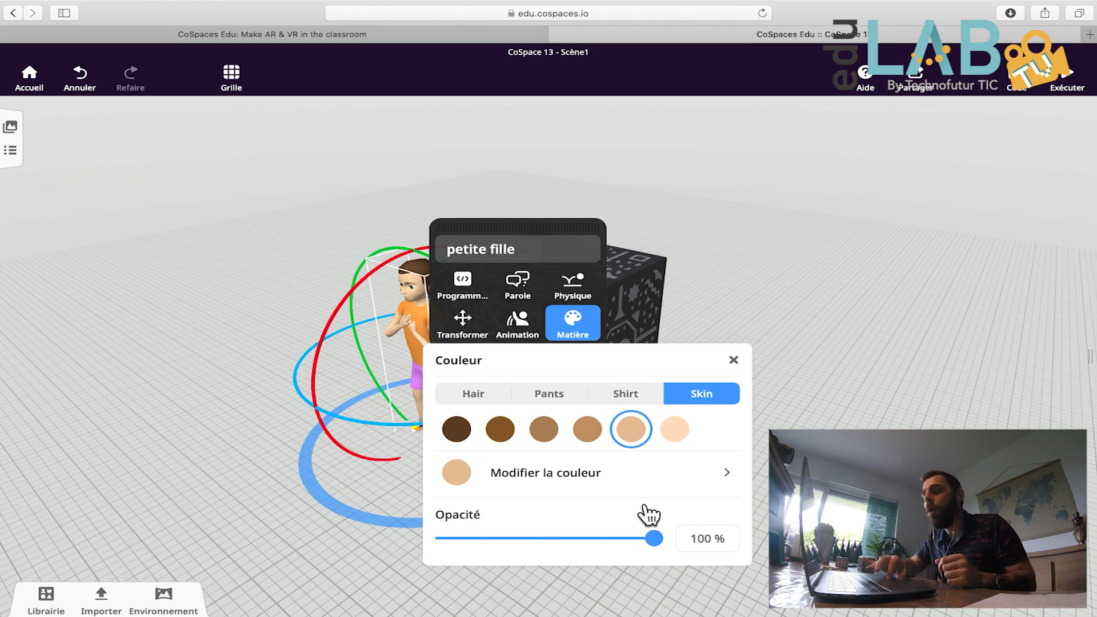
Try the opacity adjustment for the girl's skin and hair, keeping 100 %, and close the colour settings.
left_click_drag(662, 548, 686, 538)
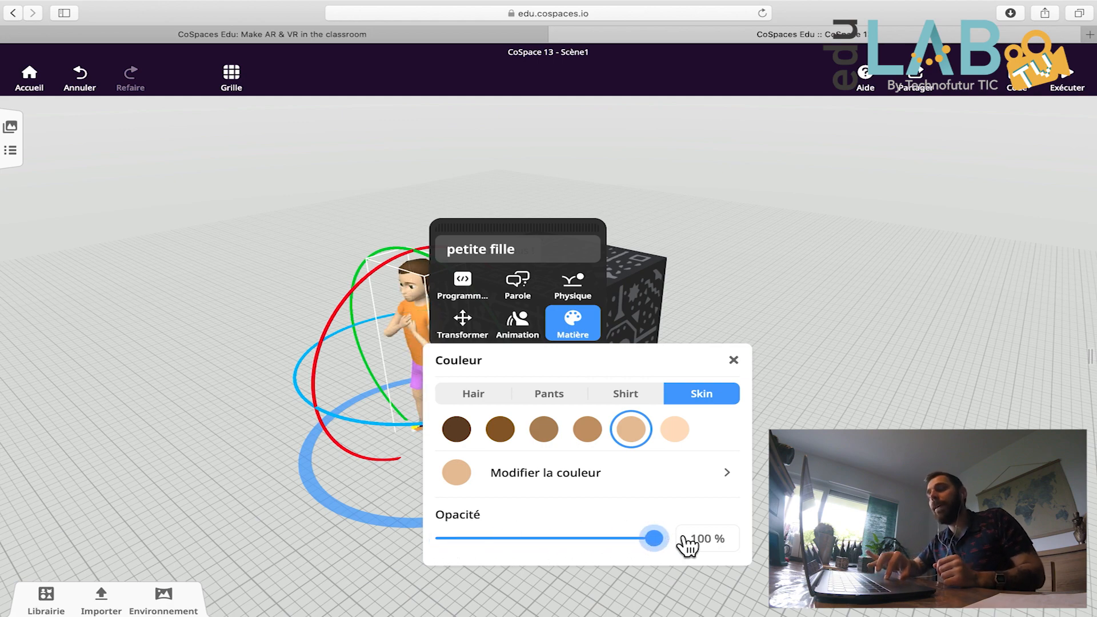
left_click(108, 465)
left_click_drag(108, 465, 188, 477)
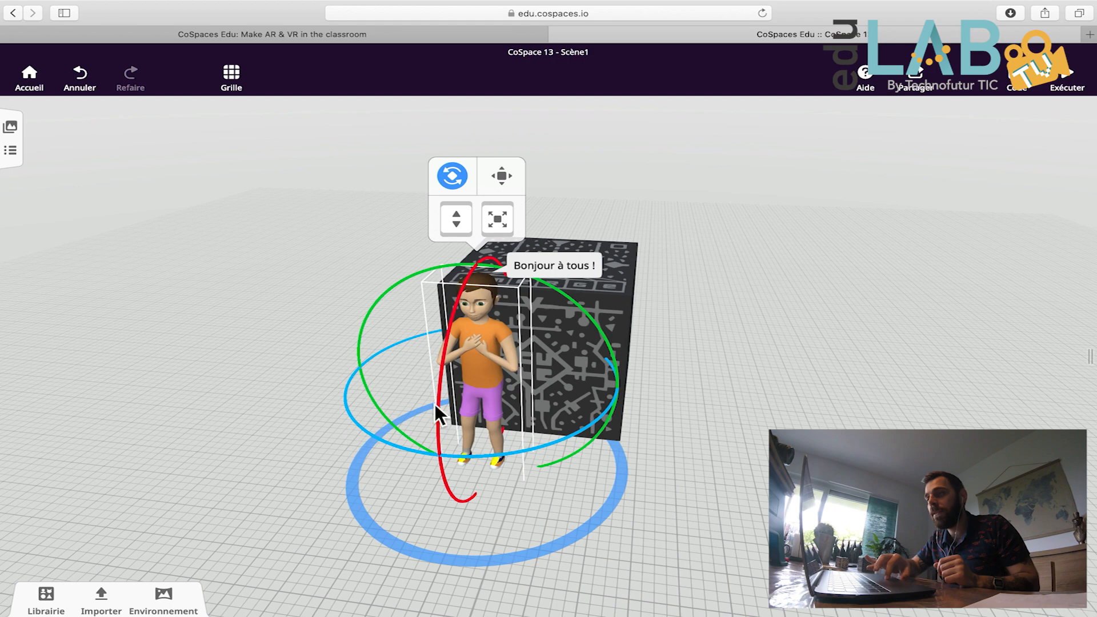
left_click(490, 382)
left_click(629, 342)
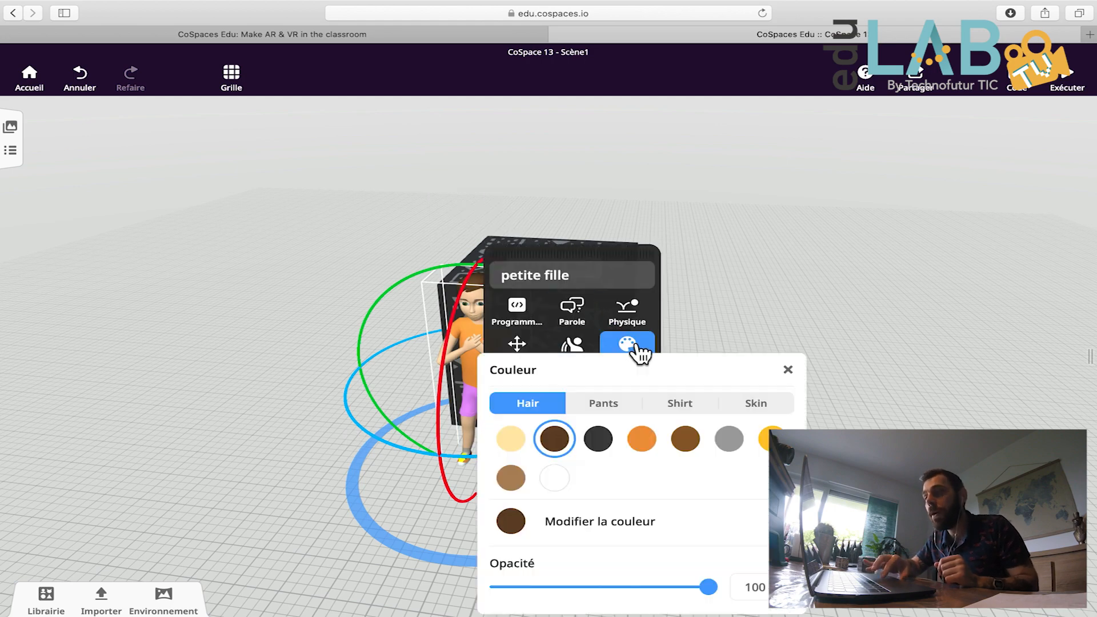
mouse_move(721, 589)
left_mouse_down()
mouse_move(580, 588)
mouse_move(709, 587)
left_mouse_up()
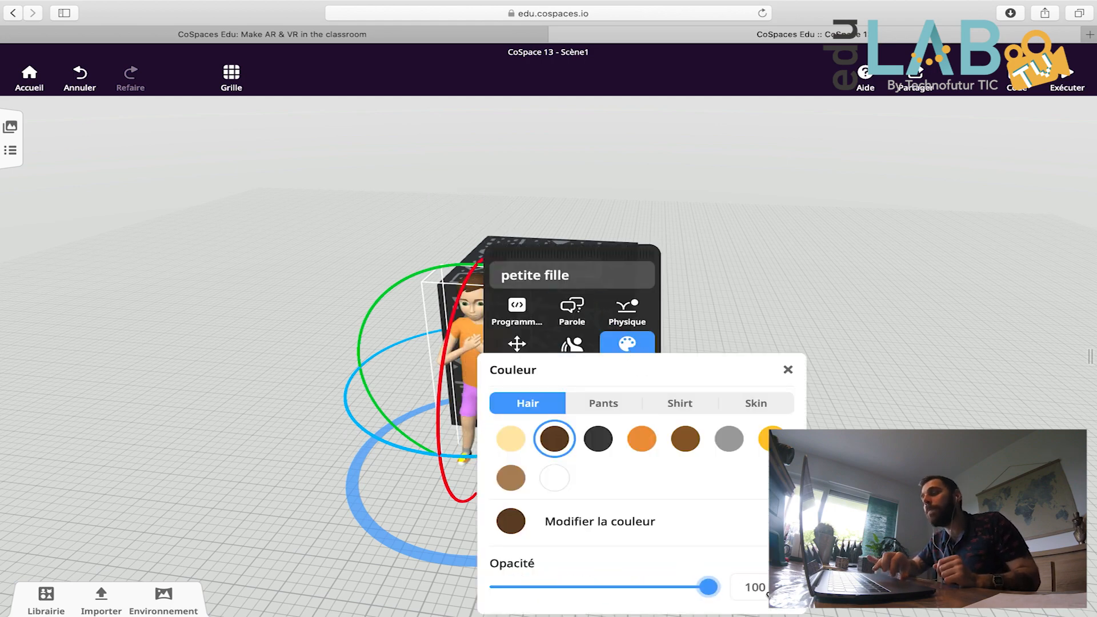
left_click(788, 370)
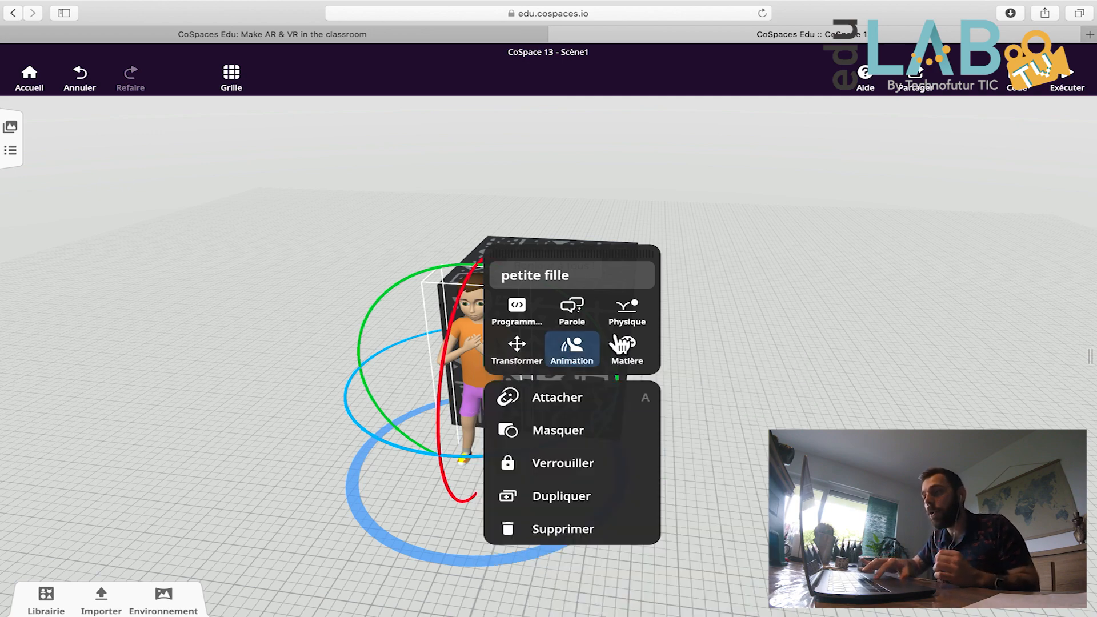
Move the girl's options window clear of the model and reposition her slightly in front of the cube.
left_click_drag(623, 264, 838, 249)
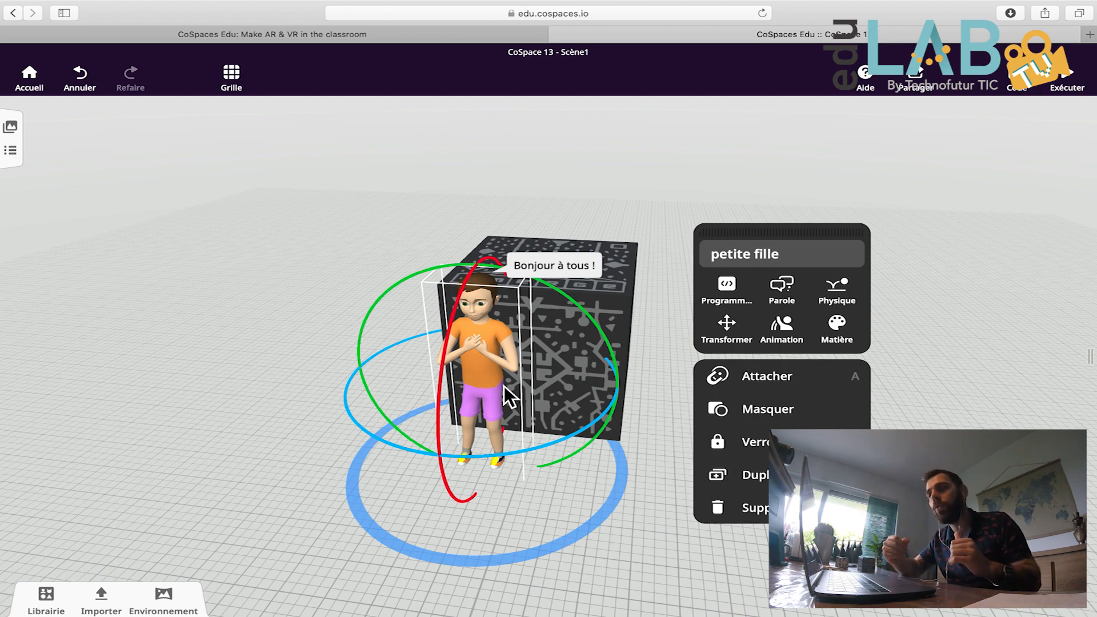
left_click_drag(498, 386, 564, 335)
left_click_drag(537, 193, 548, 48)
left_click_drag(552, 173, 475, 308)
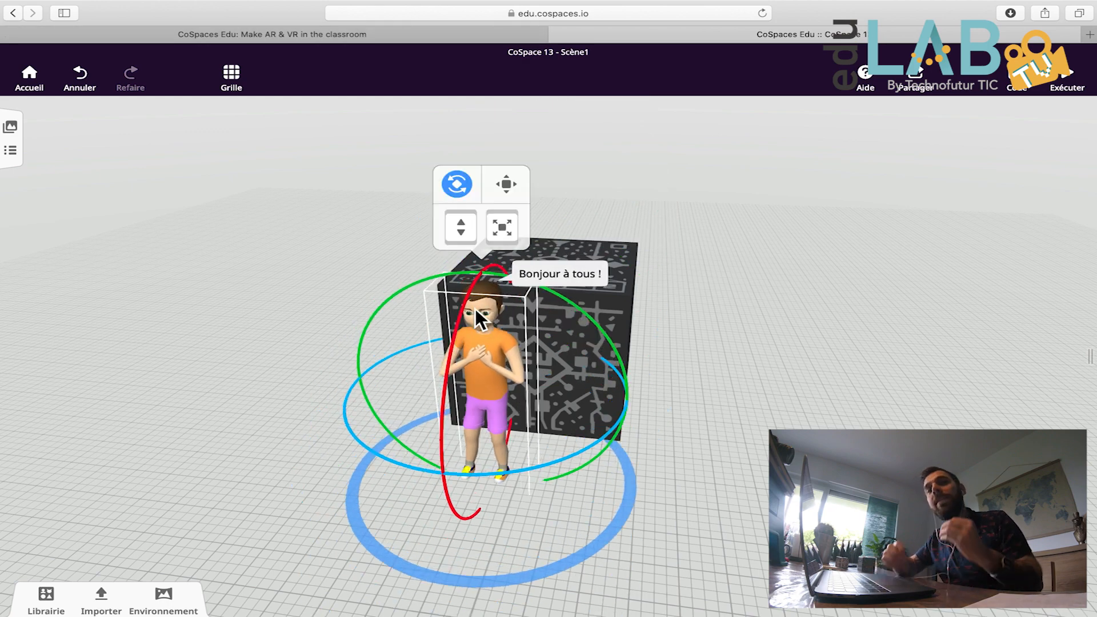
Attach the girl to the Top attachment point of the MERGE Cube and view her from the front.
right_click(492, 382)
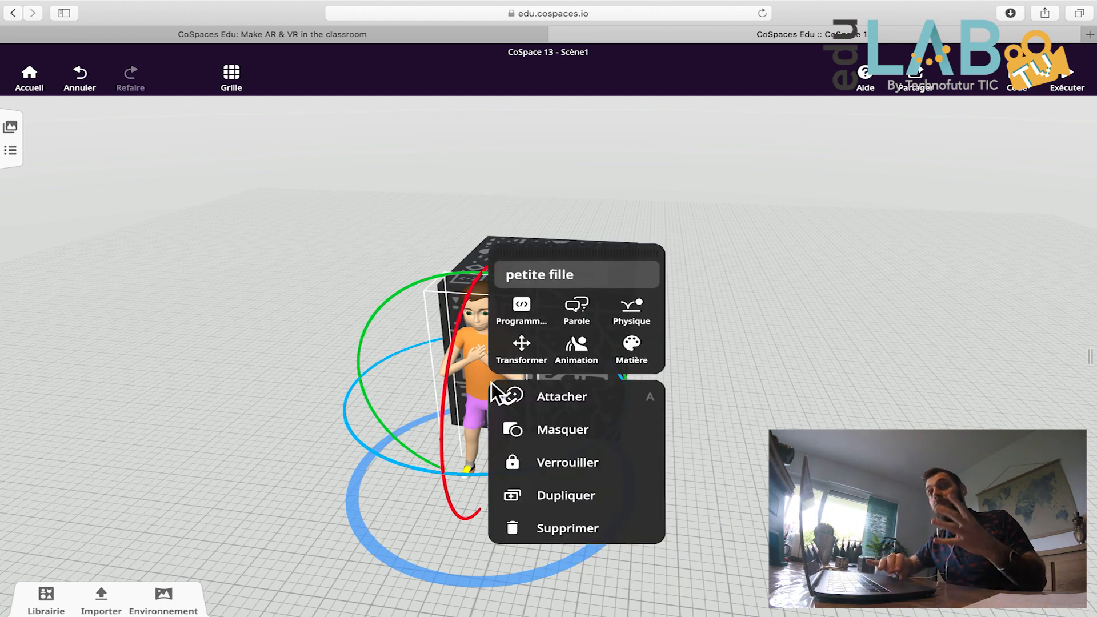
left_click(563, 398)
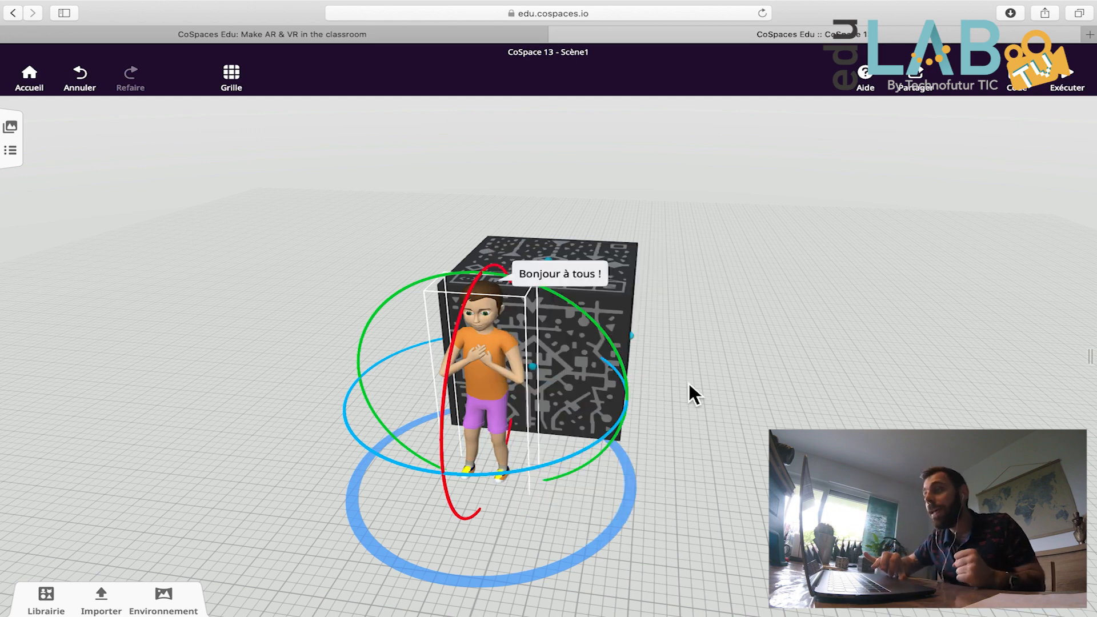
left_click_drag(746, 403, 429, 317)
right_click(392, 318)
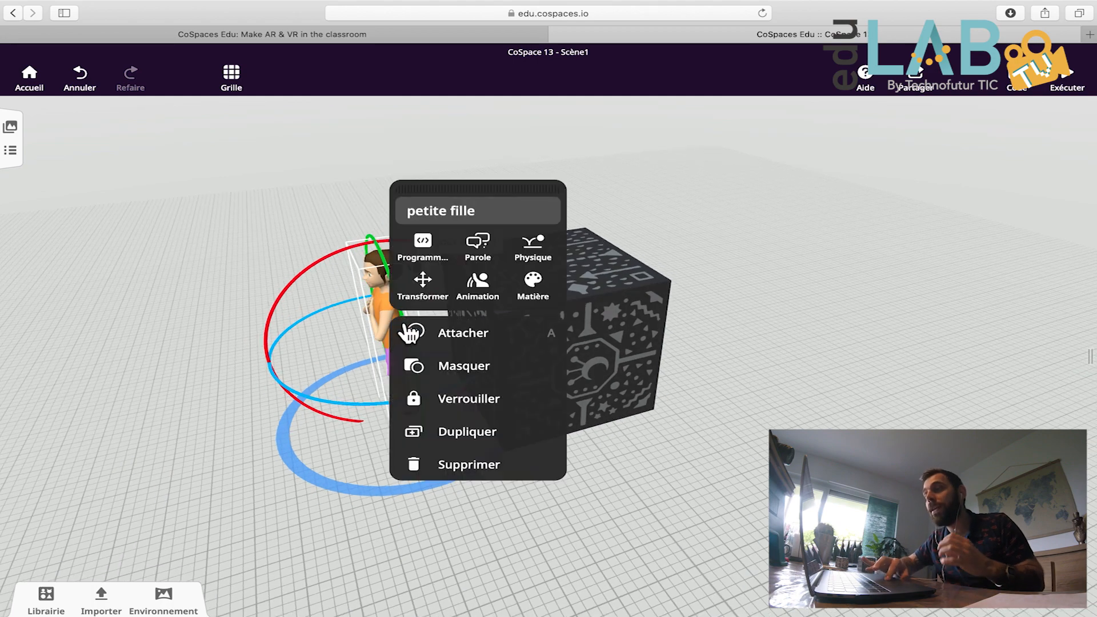
left_click(491, 342)
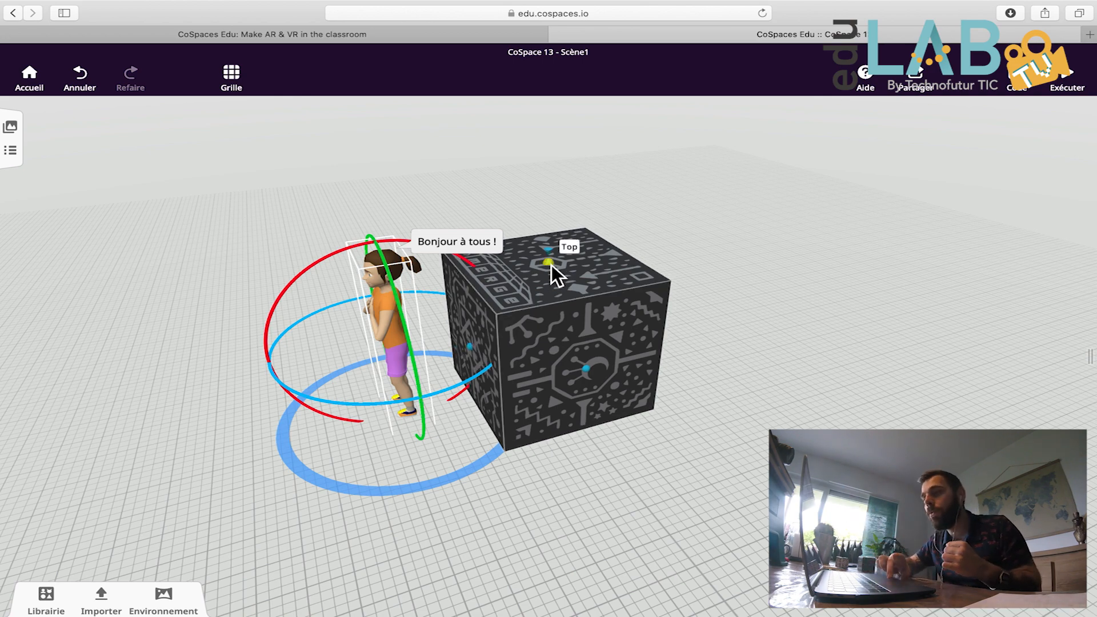
left_click_drag(551, 265, 550, 267)
left_click_drag(762, 237, 856, 298)
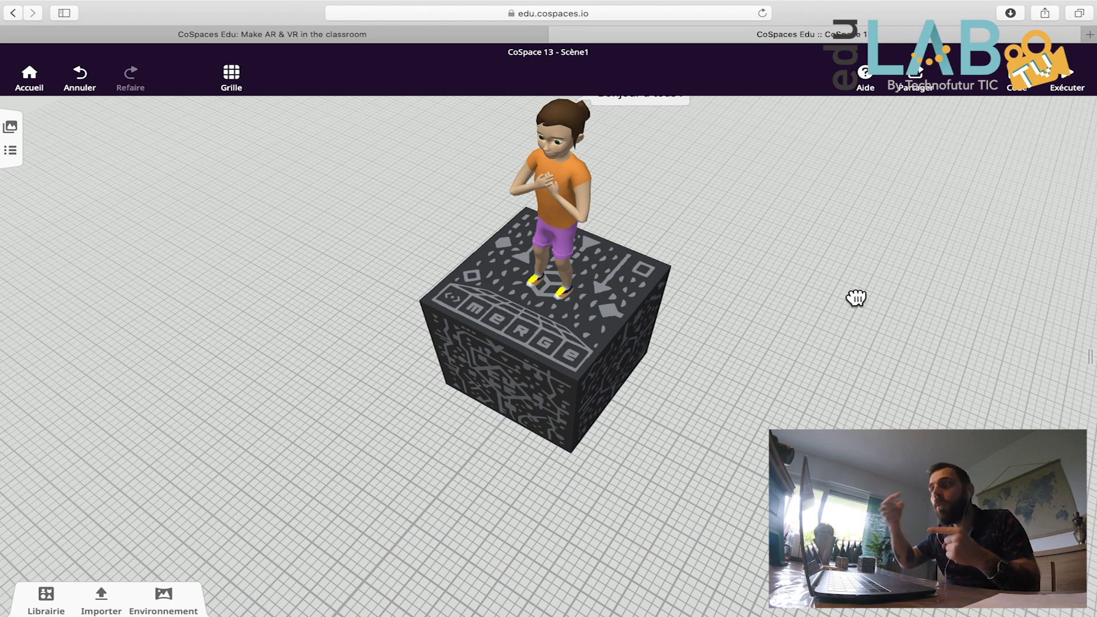
Lock the girl in place on top of the cube.
left_click(554, 173)
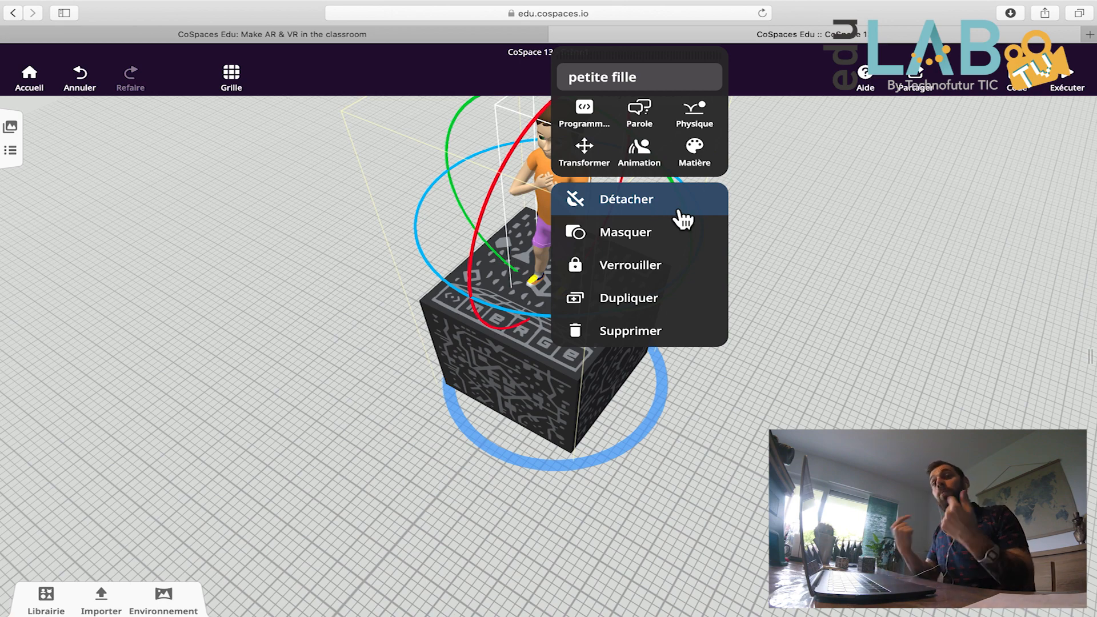
left_click(902, 307)
left_click_drag(636, 385, 556, 289)
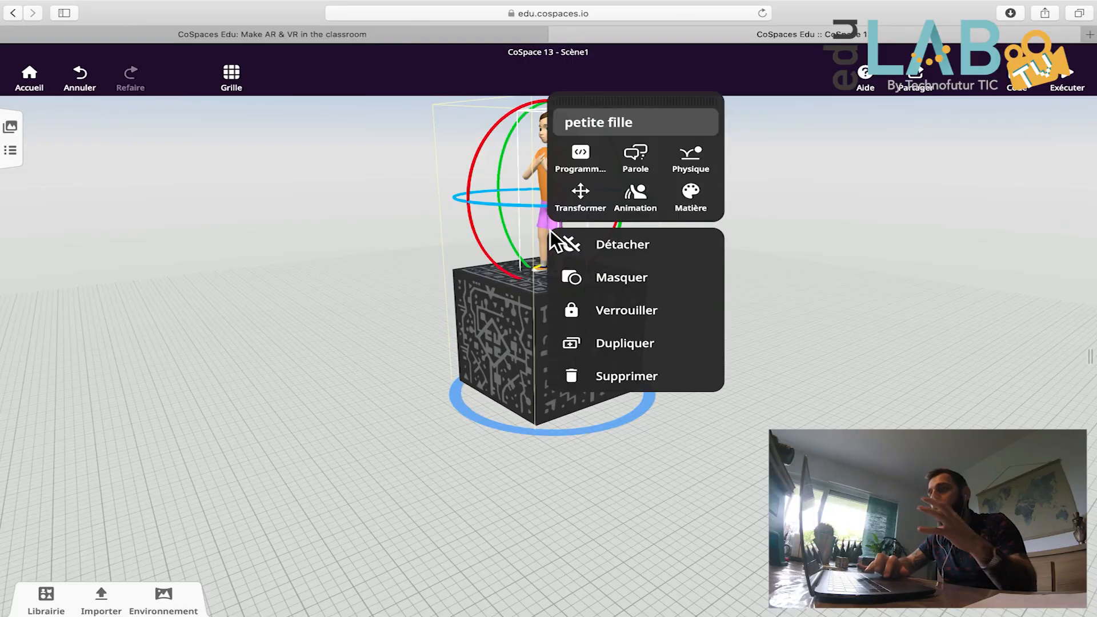
left_click(624, 290)
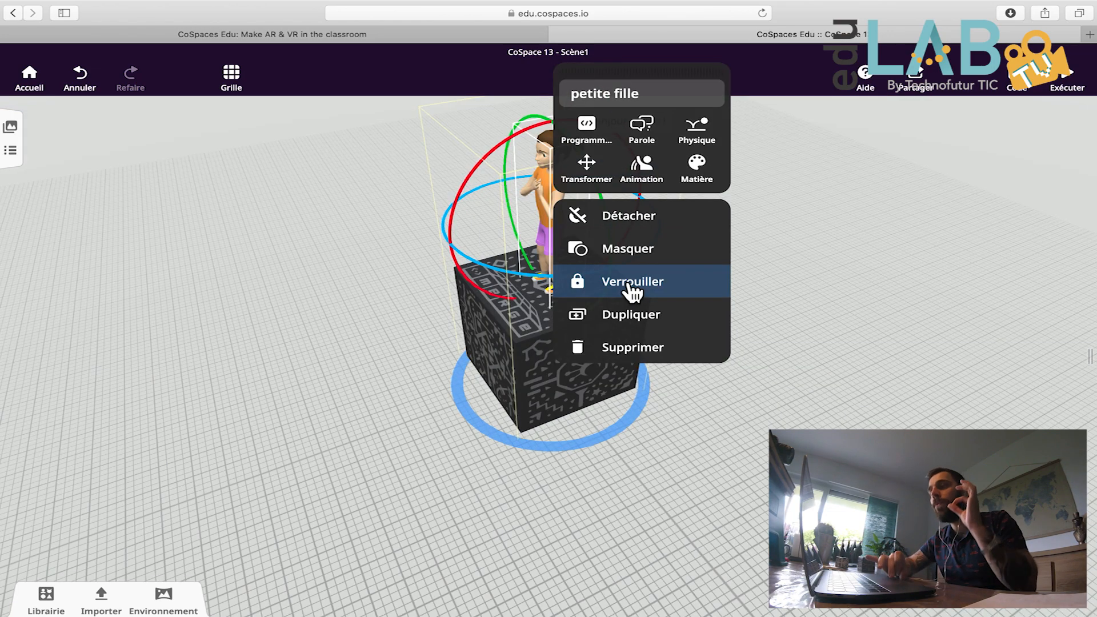
left_click(643, 291)
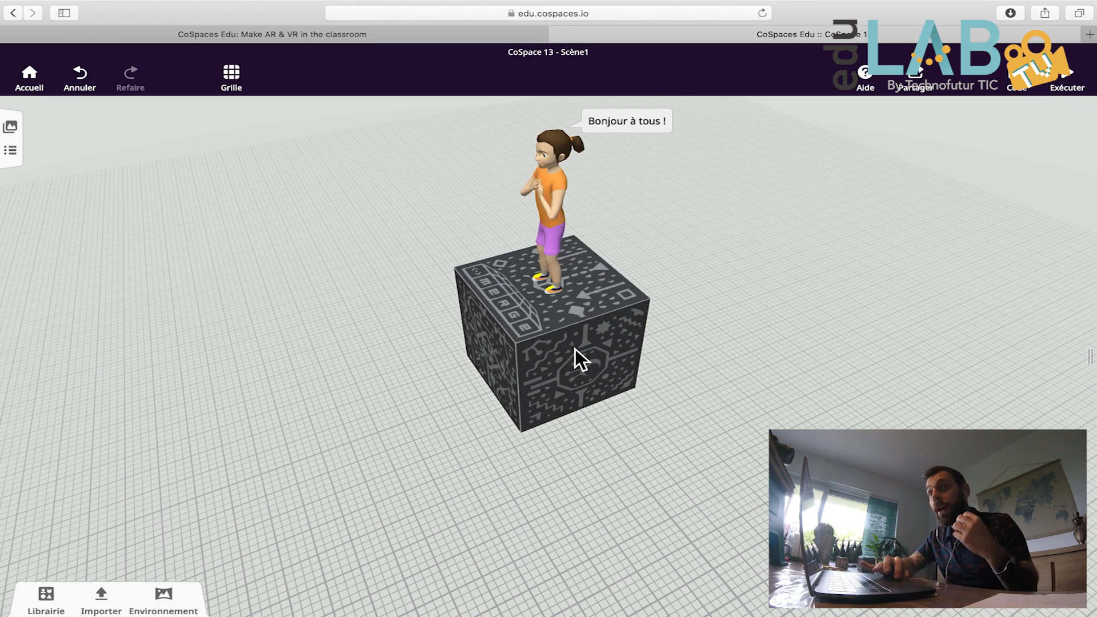
Delete the locked girl from the scene and undo the deletion.
left_click(555, 220)
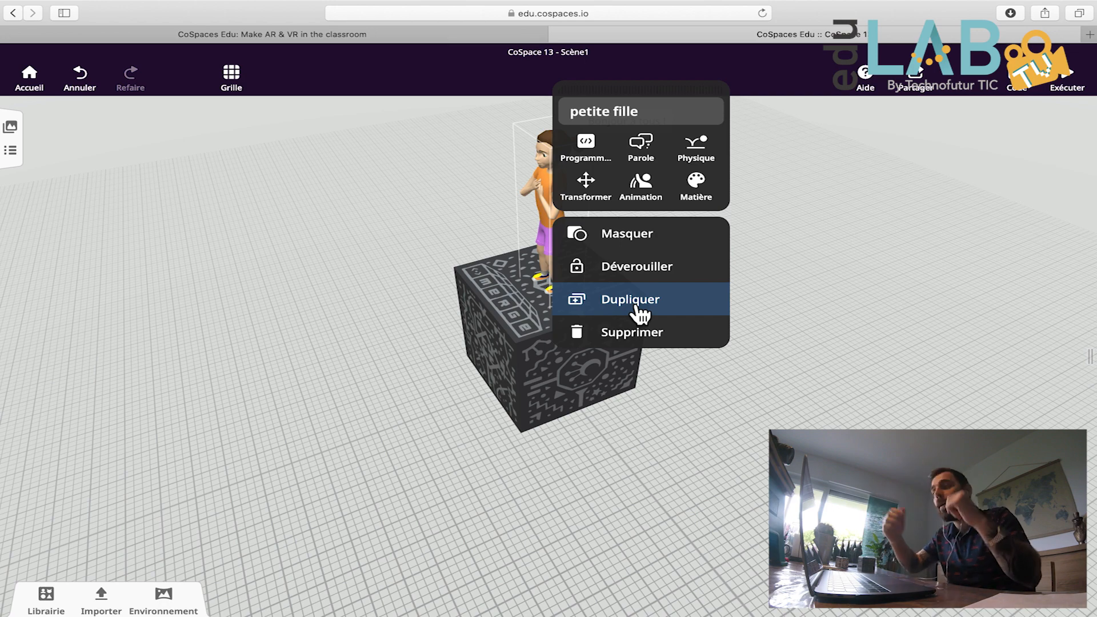
left_click(637, 341)
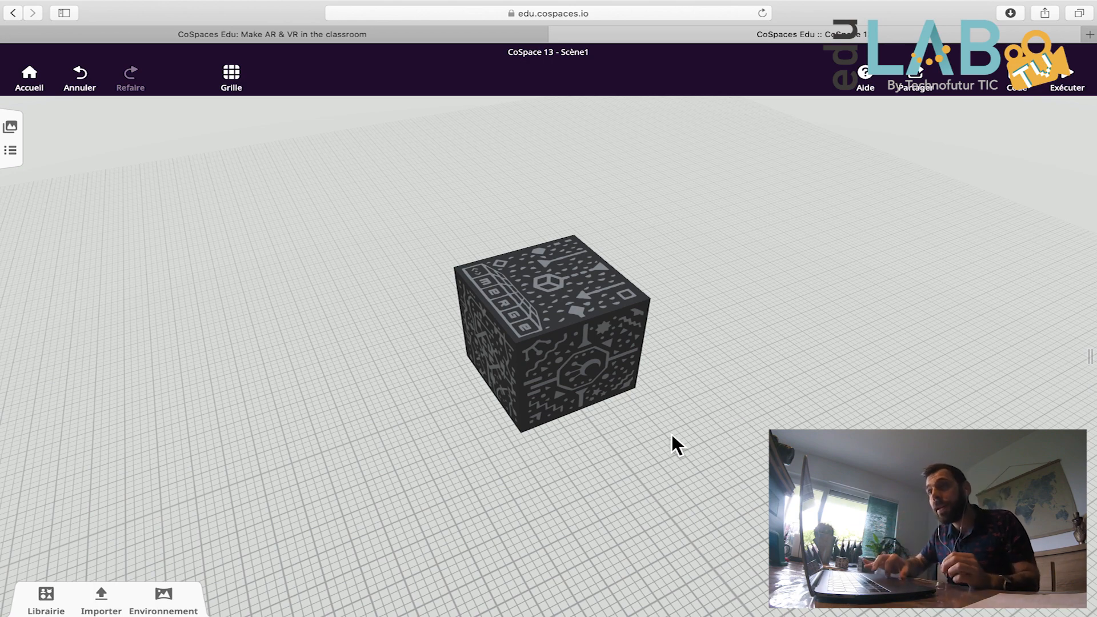
left_click(87, 81)
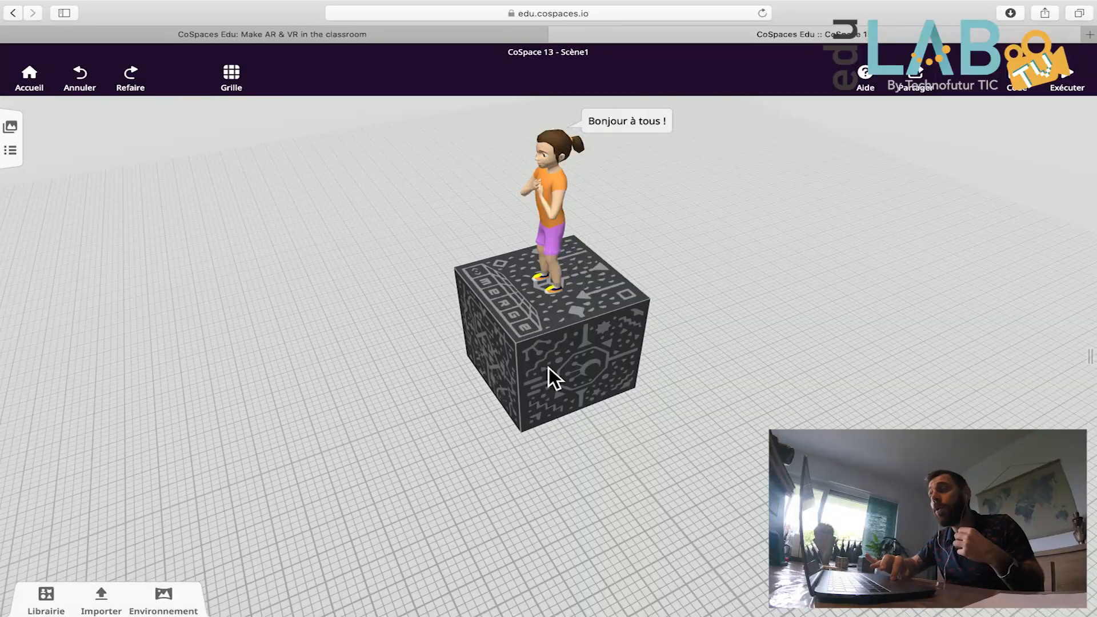
Examine the cube's position, rotation and scale settings, and close them.
left_click(561, 368)
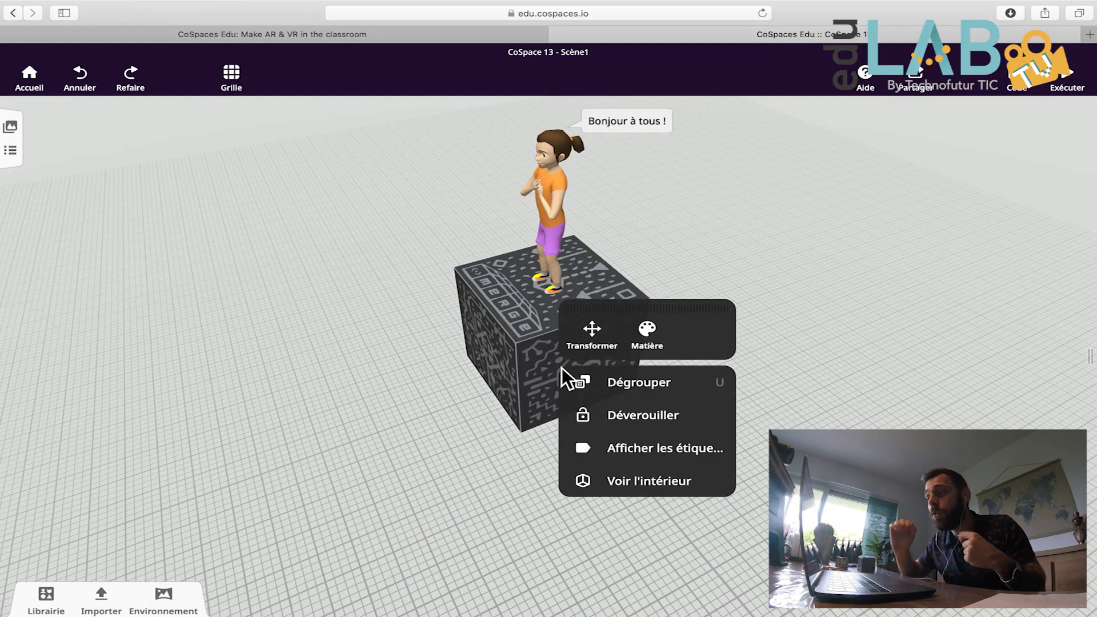
left_click(605, 345)
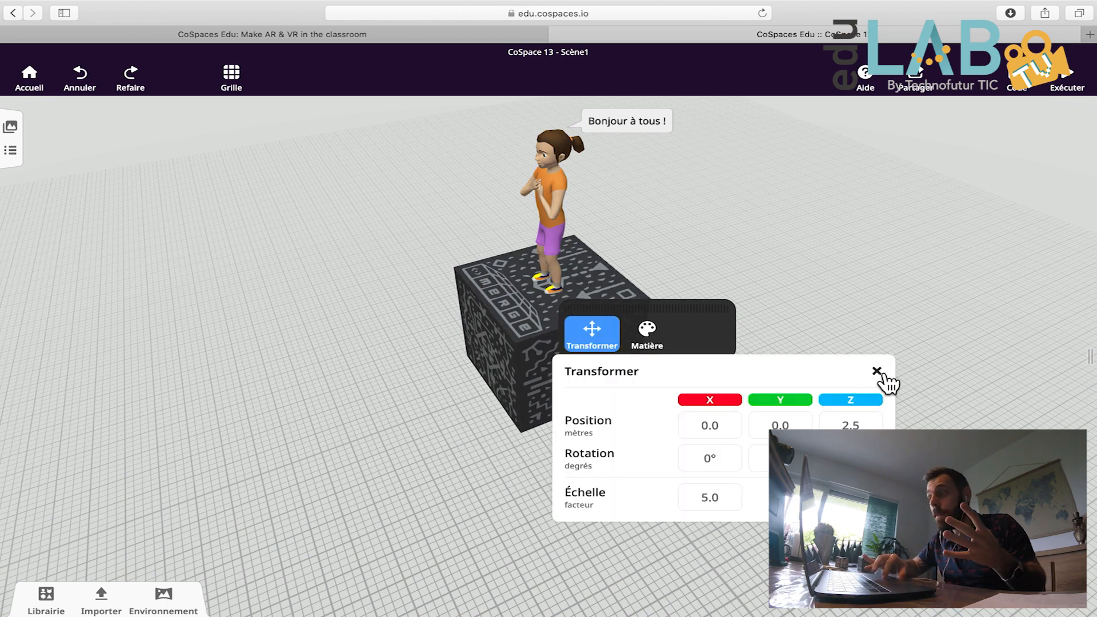
left_click(877, 372)
Try several textures on the cube's surface and settle on red brick.
left_click(659, 346)
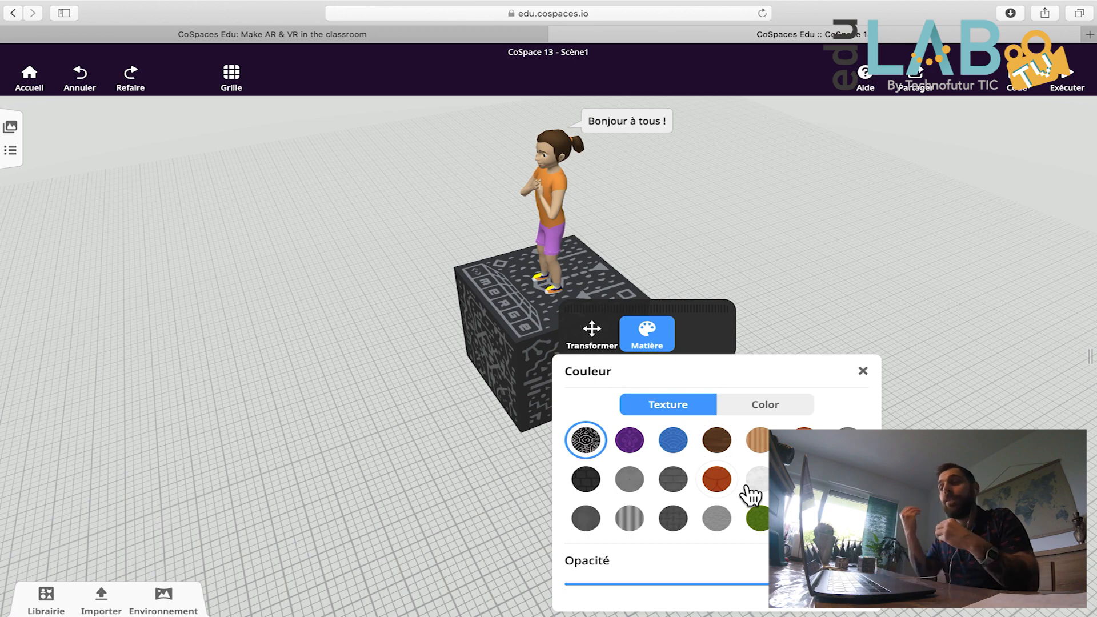
left_click(635, 485)
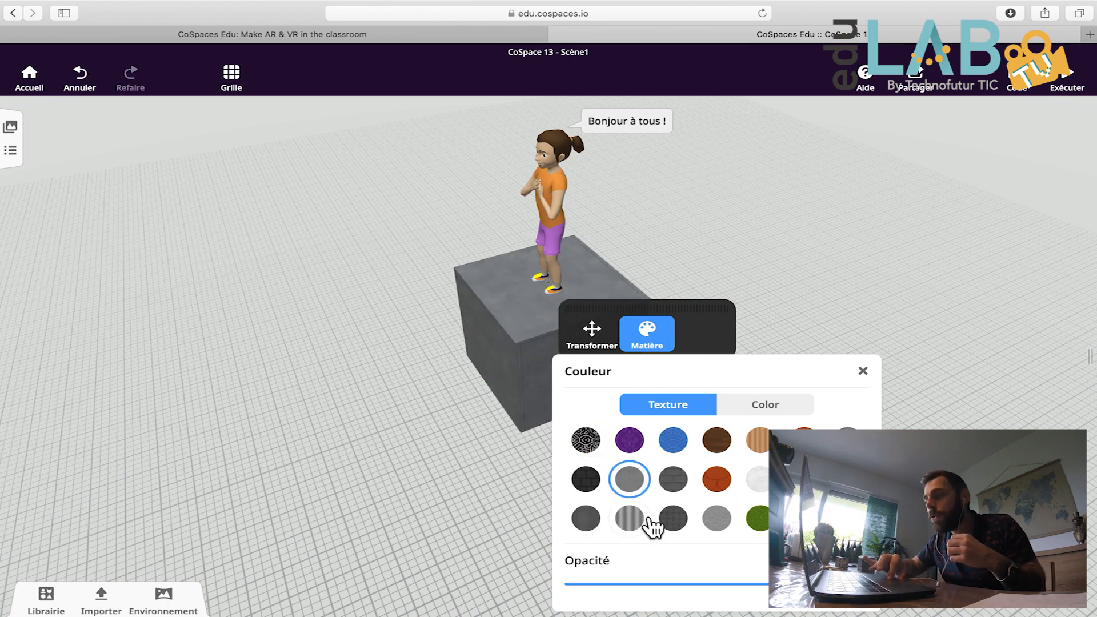
left_click(728, 534)
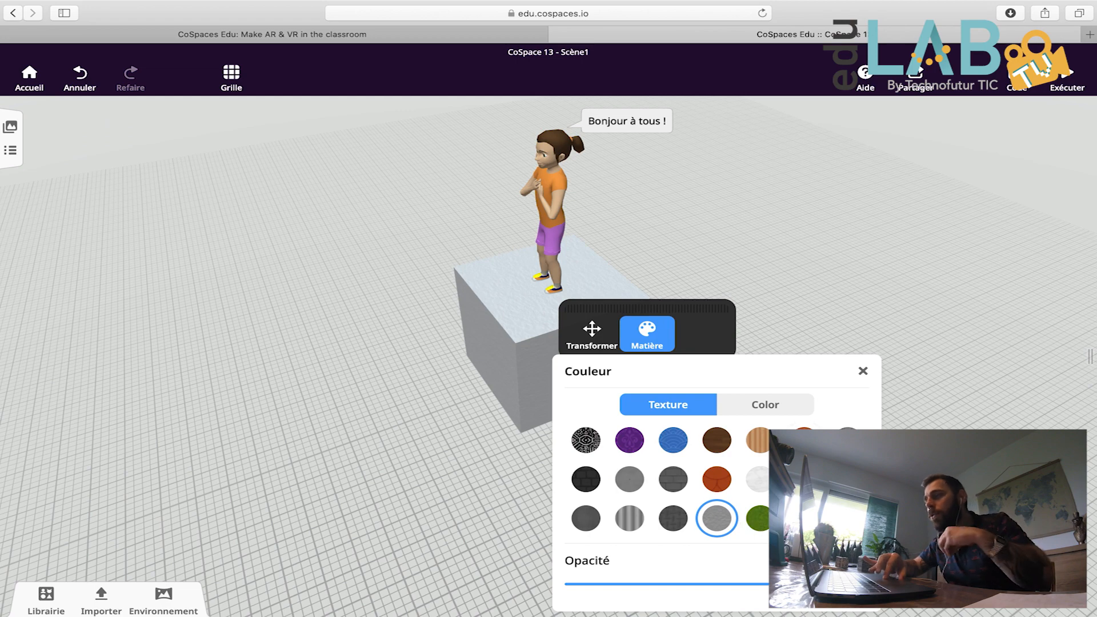
left_click(805, 442)
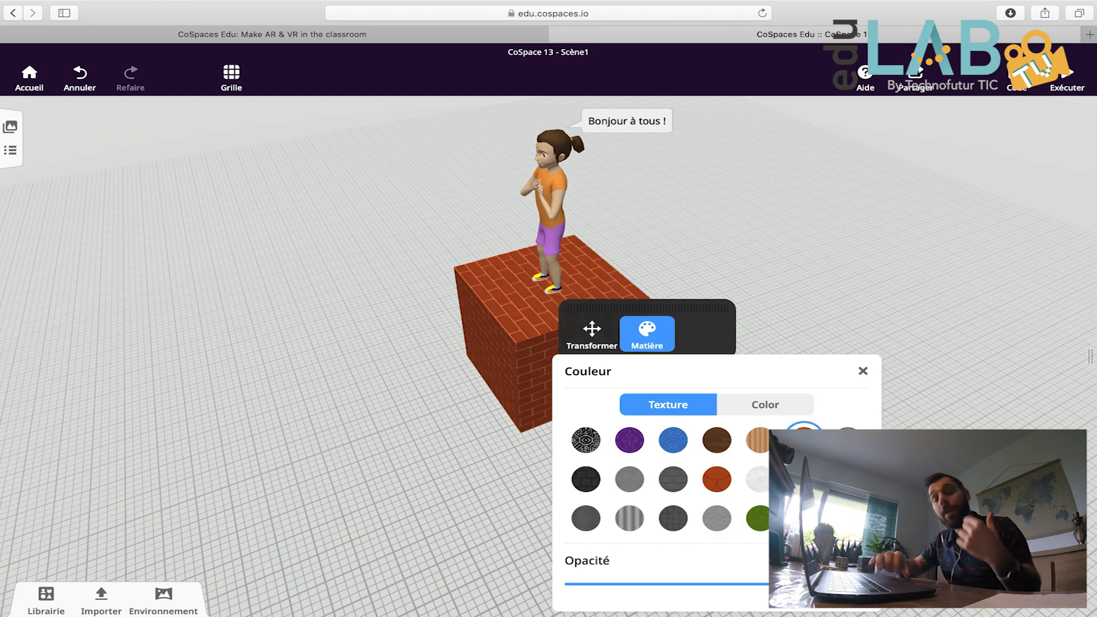
Try the cube's opacity adjustment, restoring full opacity, and switch the cube to its interior view.
left_click_drag(857, 584, 570, 588)
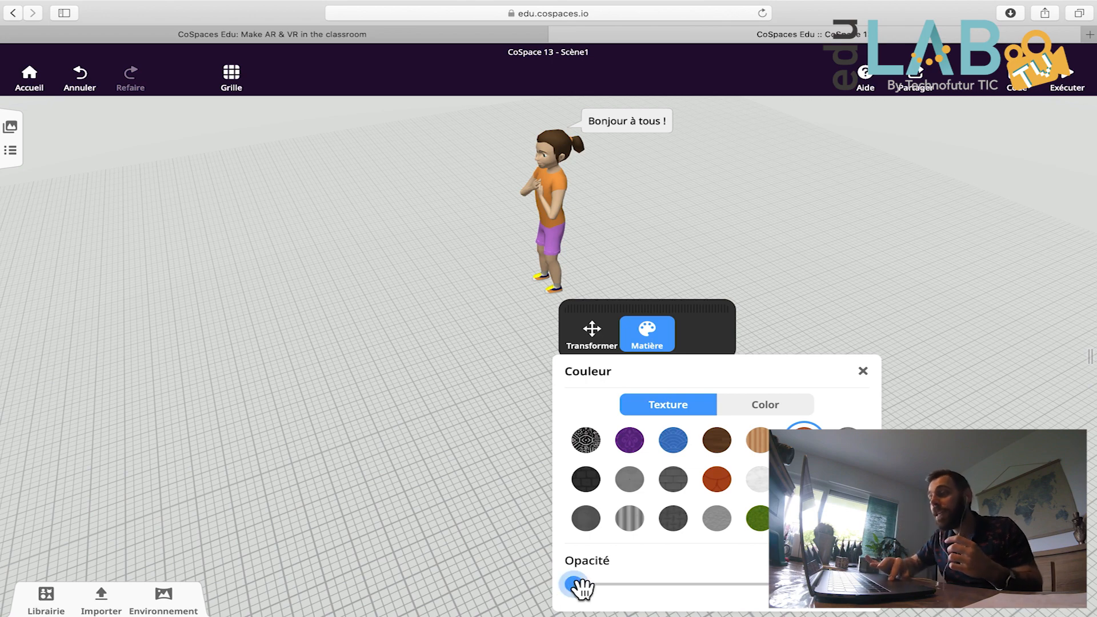
left_click_drag(579, 584, 857, 584)
left_click(862, 371)
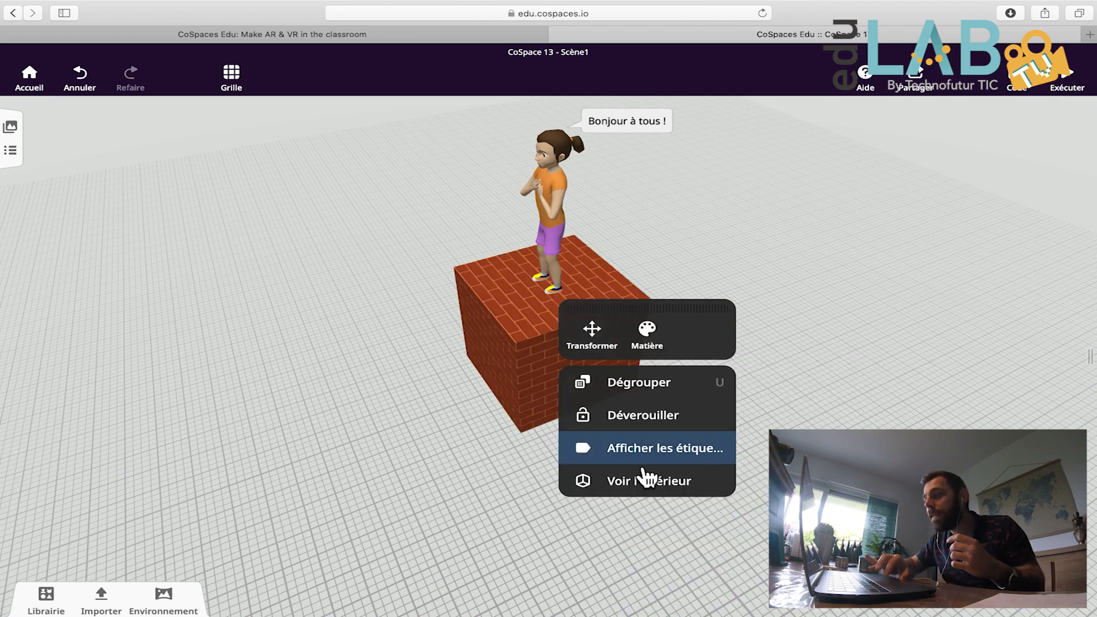
left_click(671, 491)
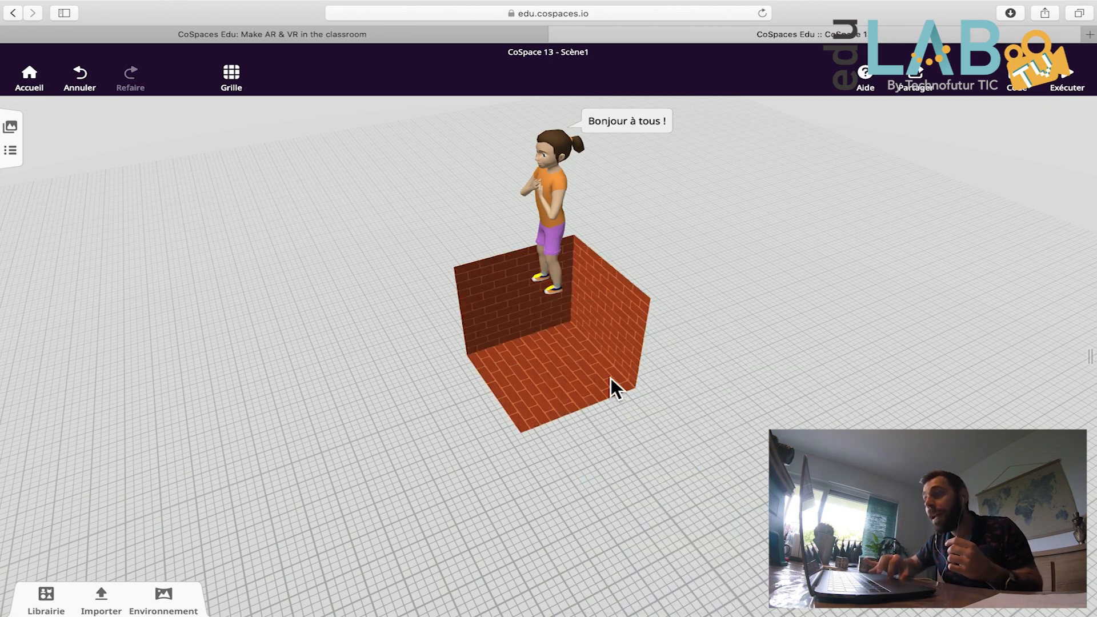
Unlock the girl and lower her to the floor inside the brick cube.
right_click(548, 220)
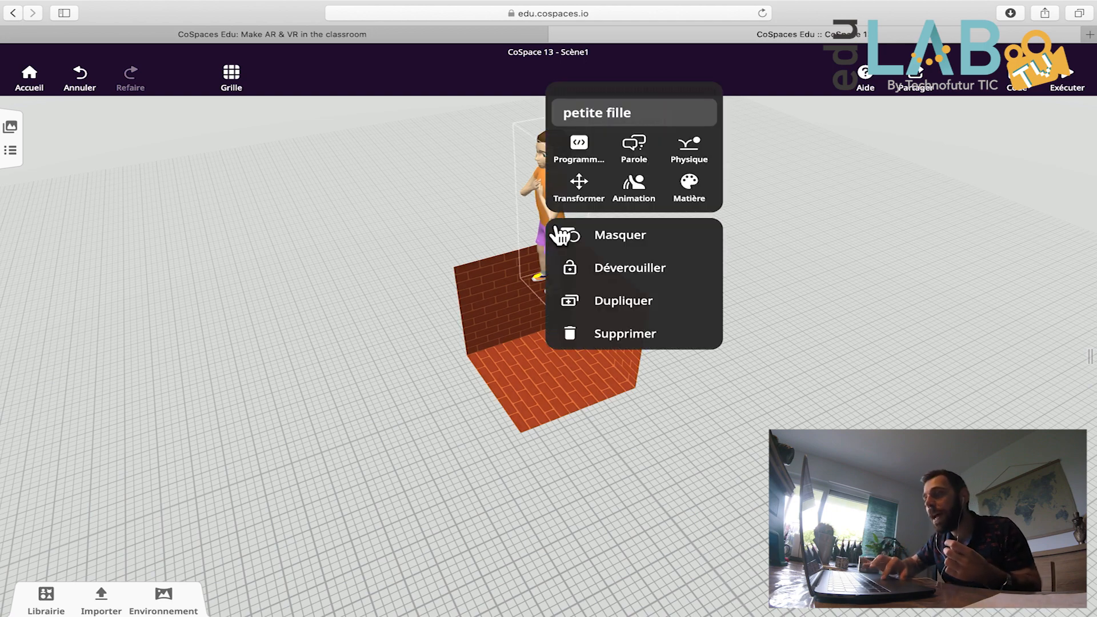
left_click(620, 273)
left_click(556, 211)
left_click_drag(527, 113, 531, 264)
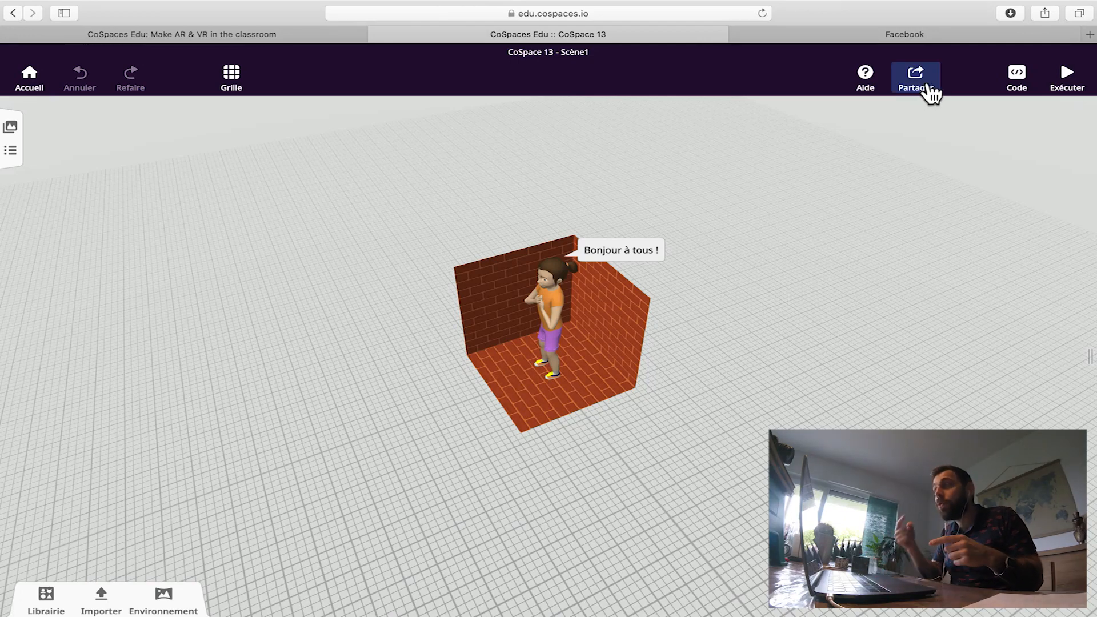
Share CoSpace 13 as unlisted, without allowing remixing, and open its share code and link page.
left_click(928, 87)
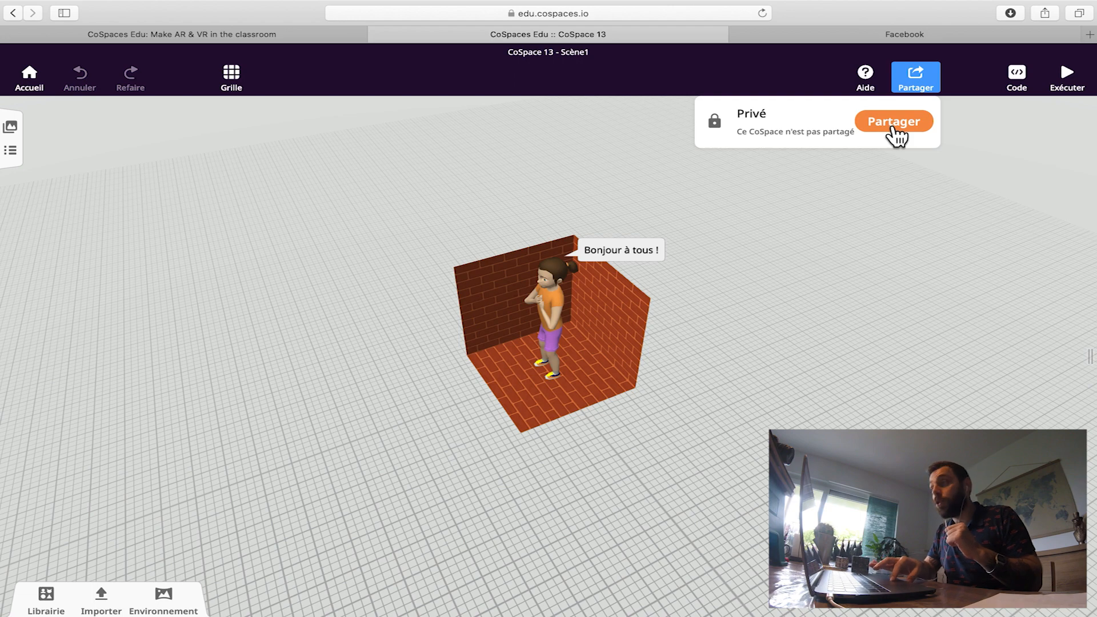
left_click(896, 122)
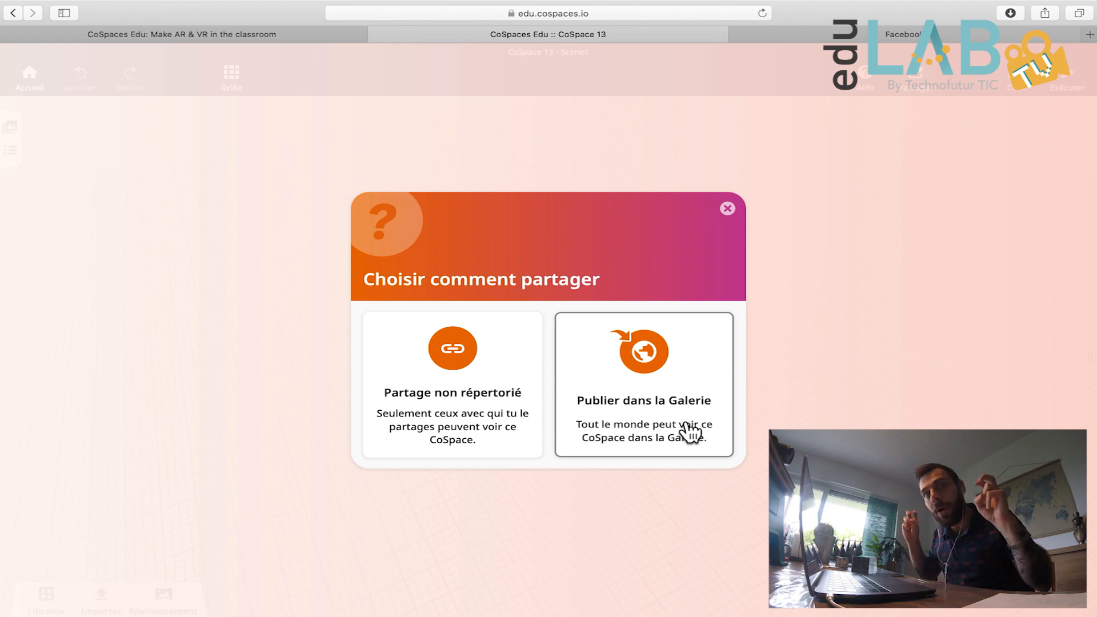
left_click(440, 387)
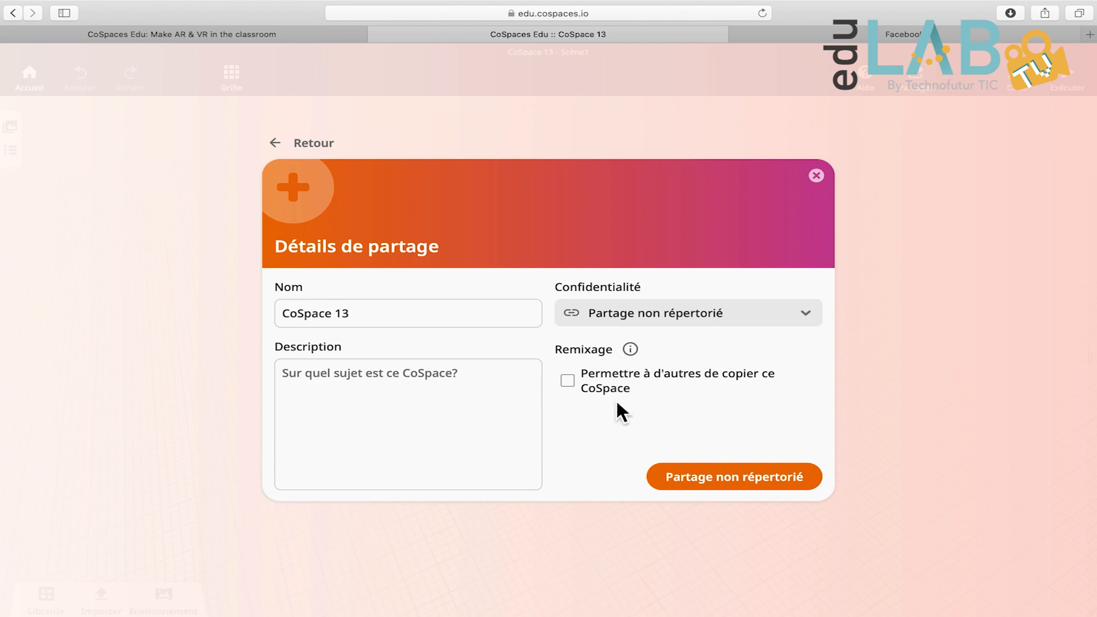
left_click(756, 486)
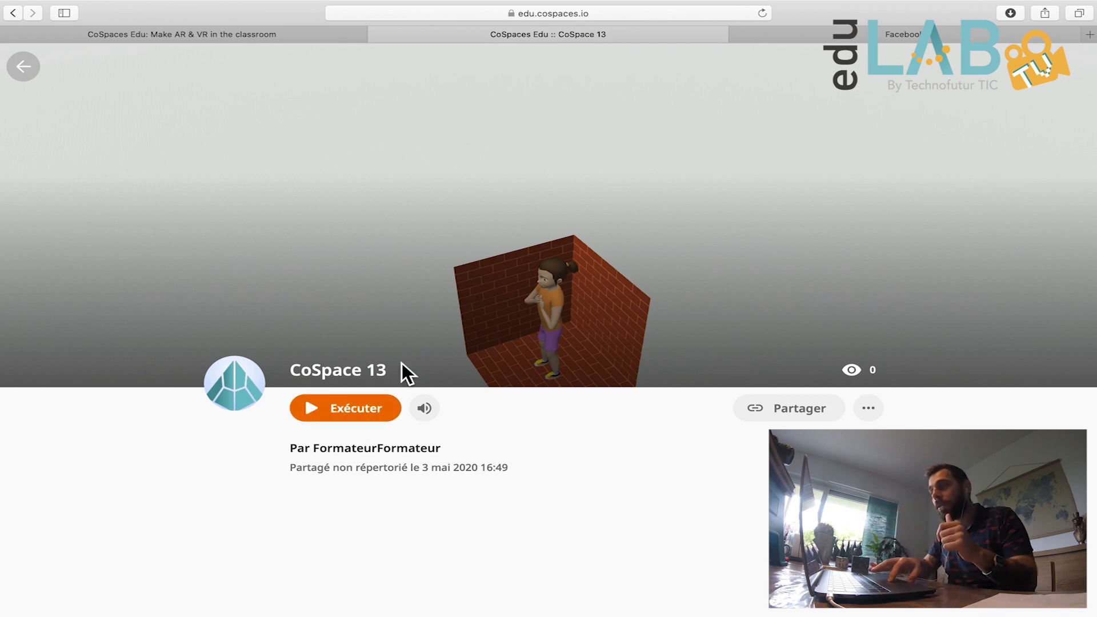
left_click(791, 409)
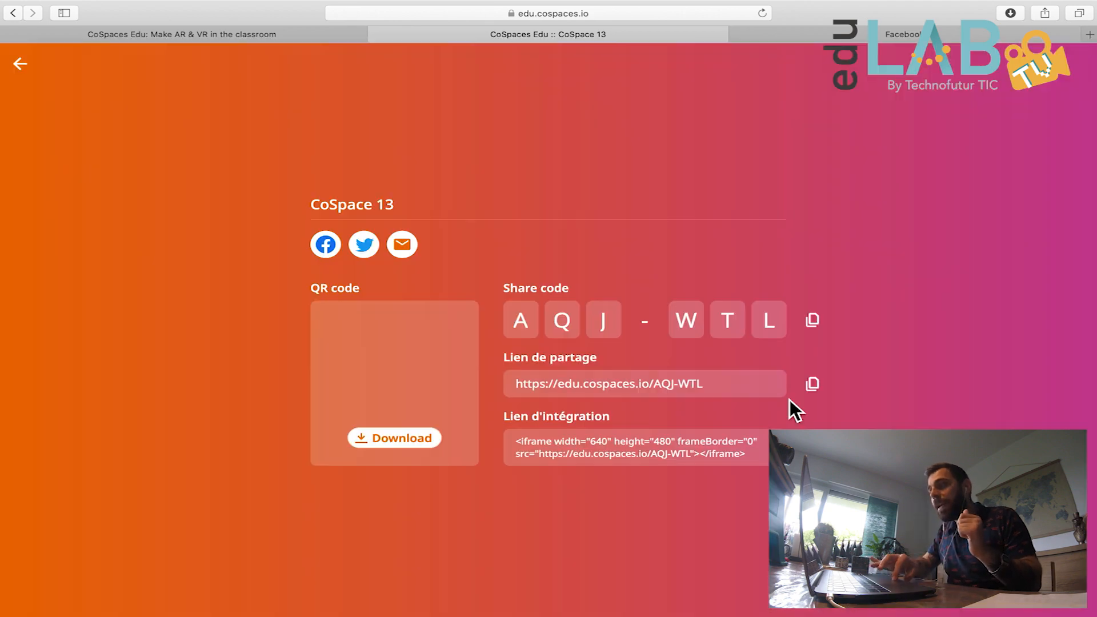